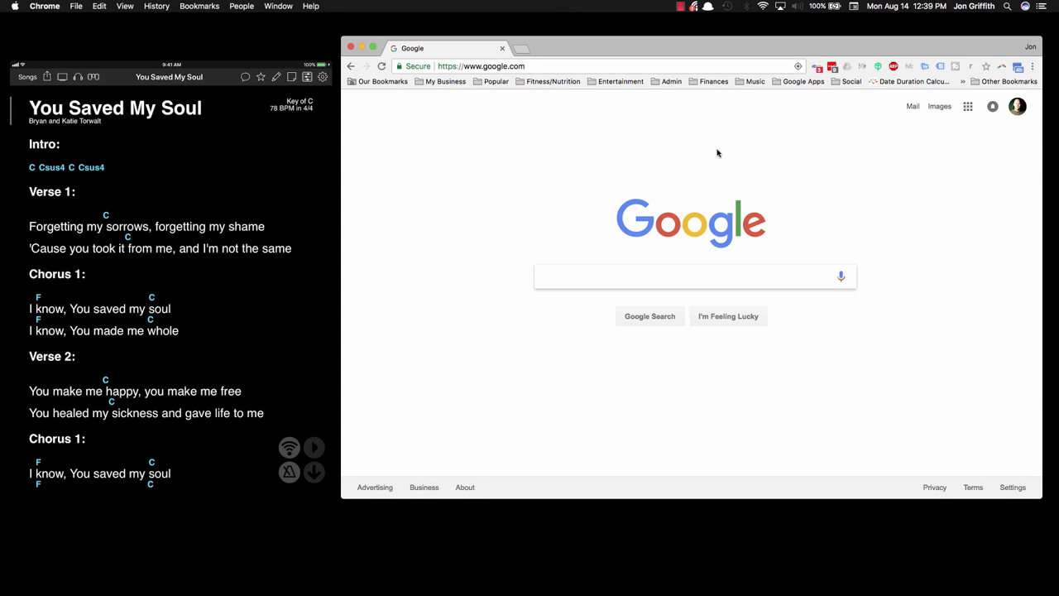
{"action": "mouse_move", "coordinate": [331, 82]}
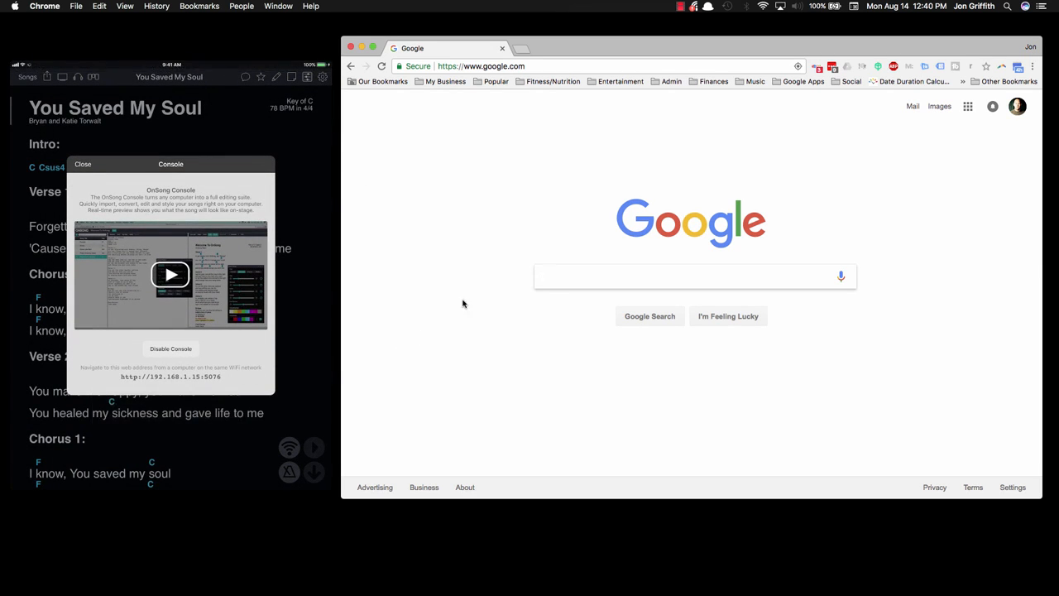
{"action": "left_click", "coordinate": [525, 67]}
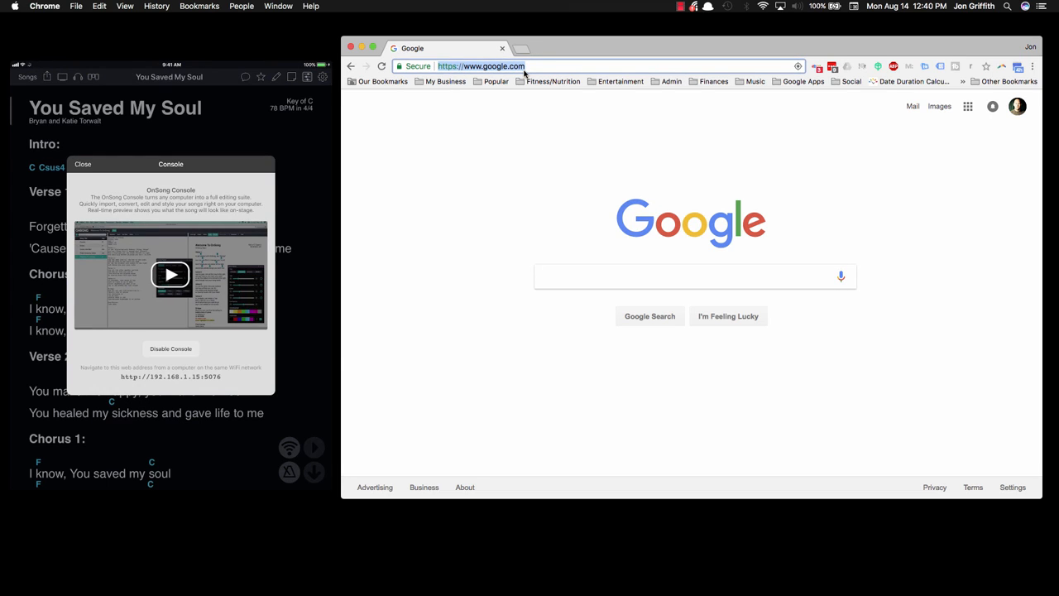
{"action": "type", "text": "http://192"}
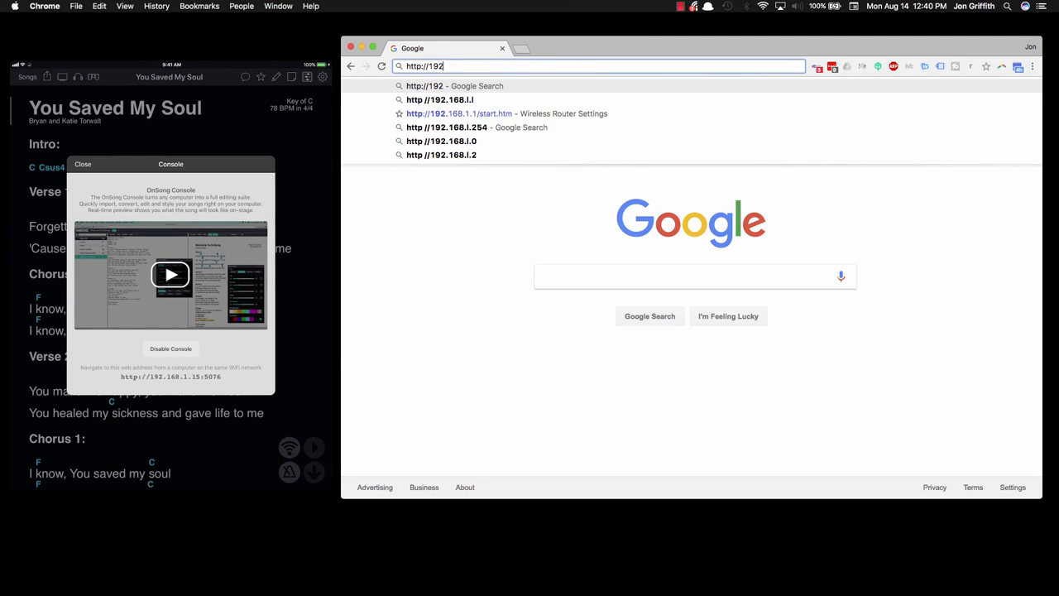
{"action": "type", "text": ".168.1"}
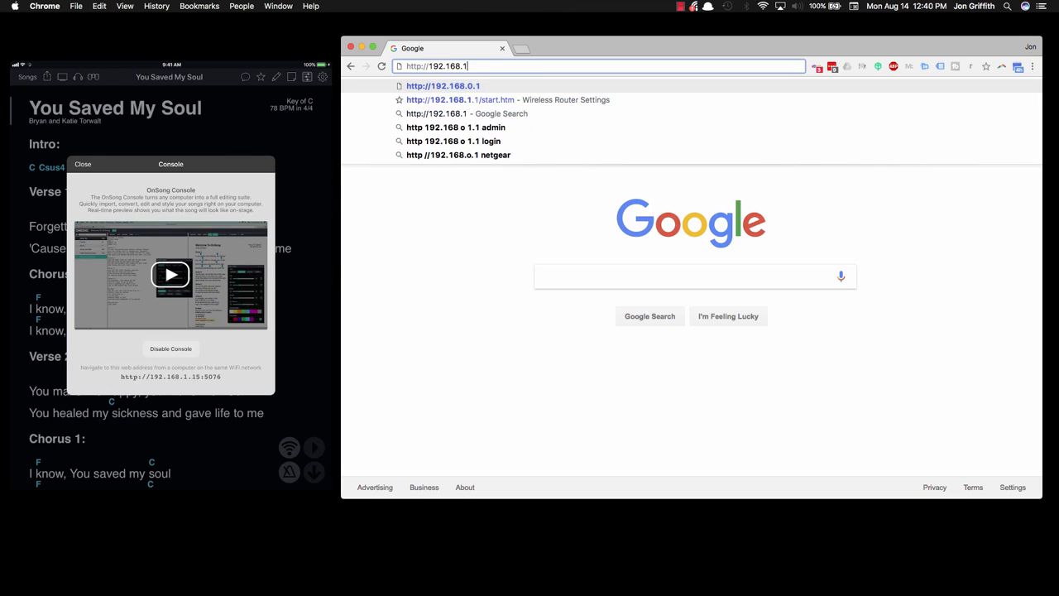
{"action": "type", "text": ".15:507"}
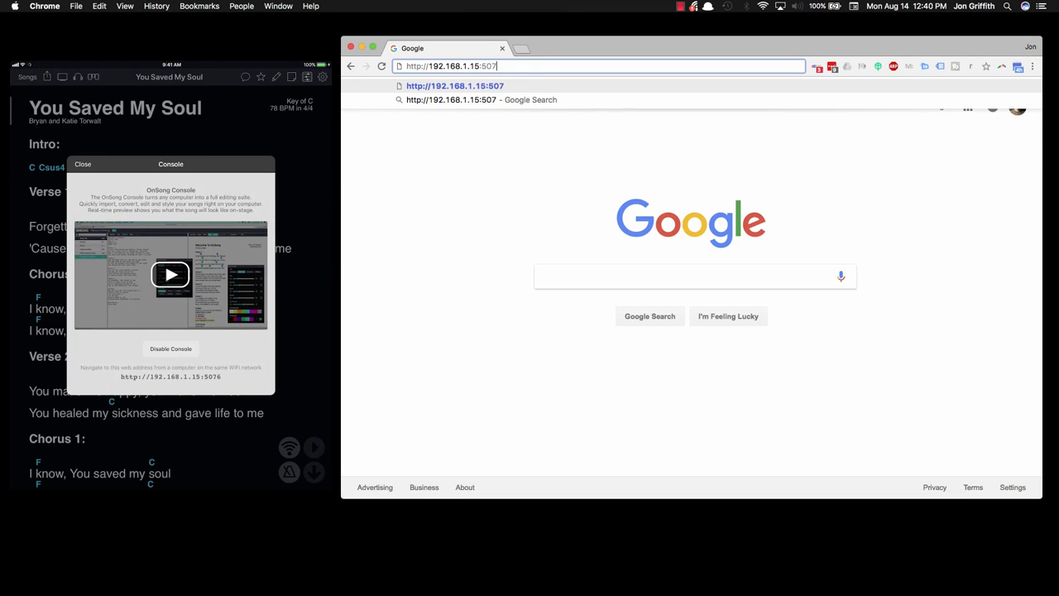
{"action": "type", "text": "6"}
{"action": "key", "text": "Return"}
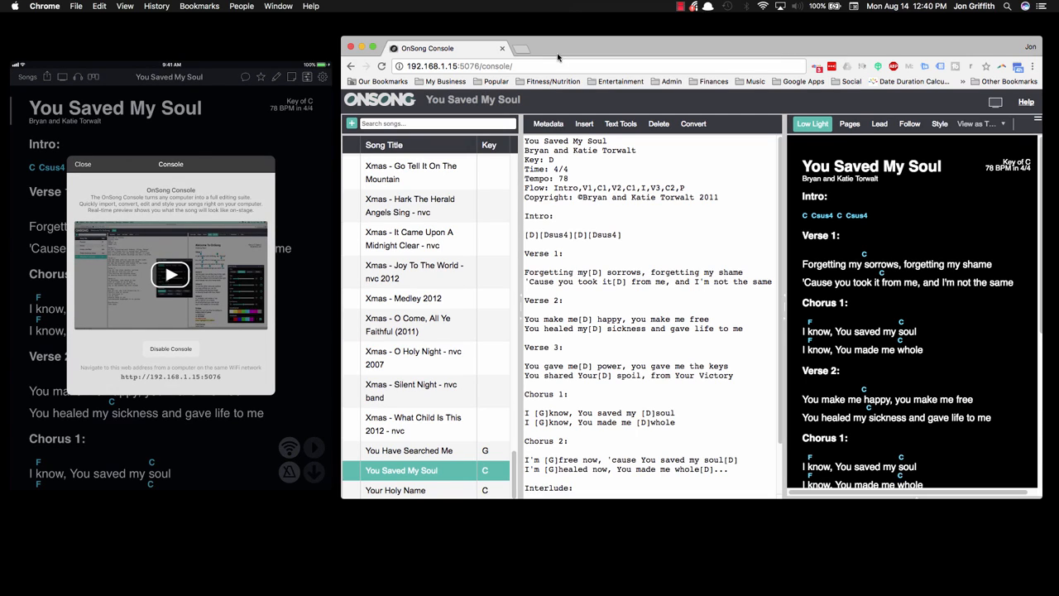
Step: Search the songs for "my one" and create a new OnSong song titled My One Comfort with Dustin Kensrue as artist
{"action": "left_click", "coordinate": [372, 123]}
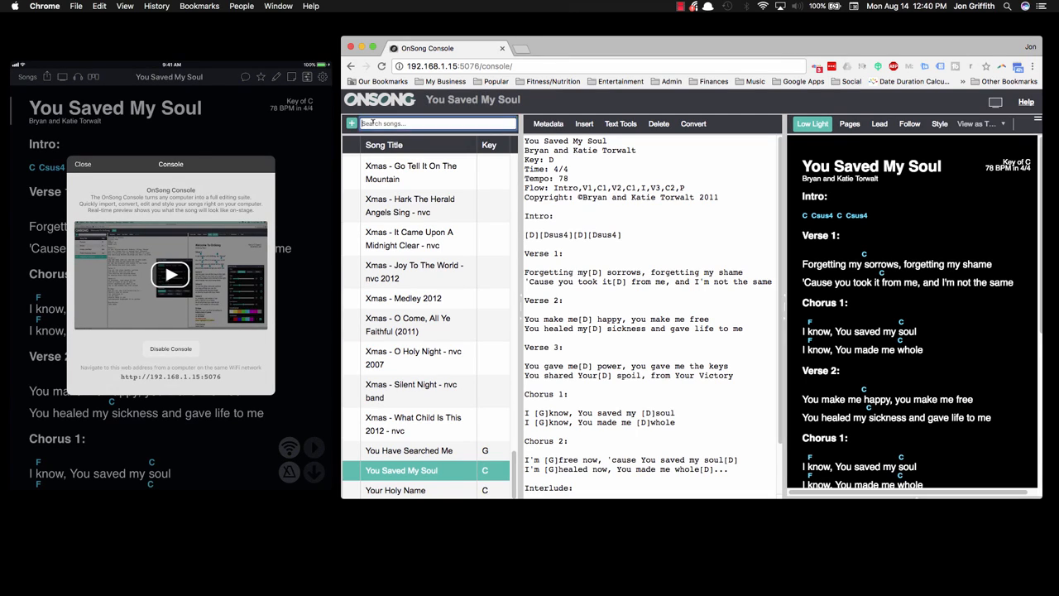
{"action": "type", "text": "my one"}
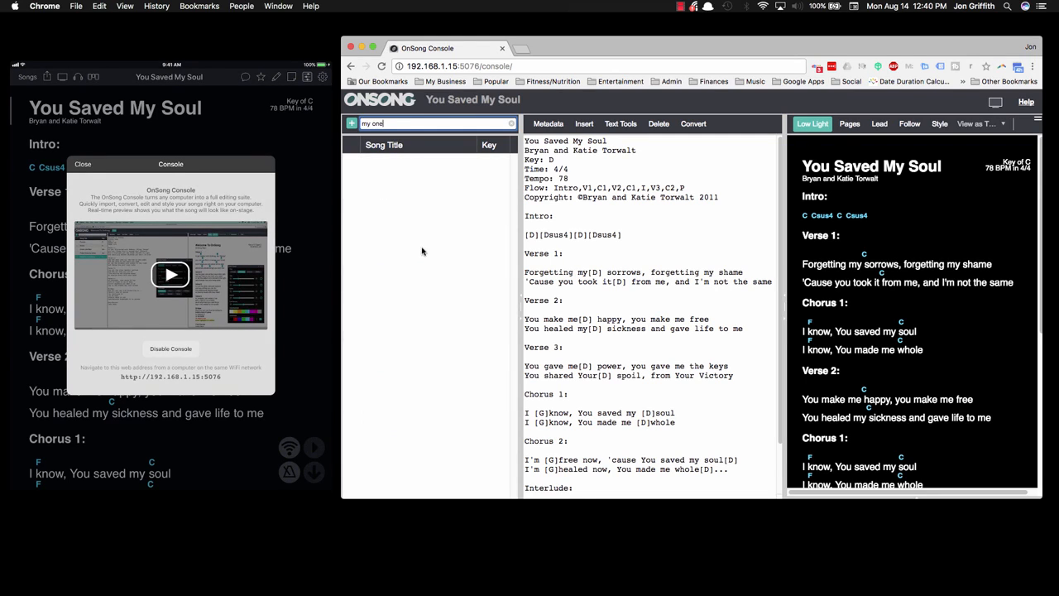
{"action": "left_click", "coordinate": [352, 124]}
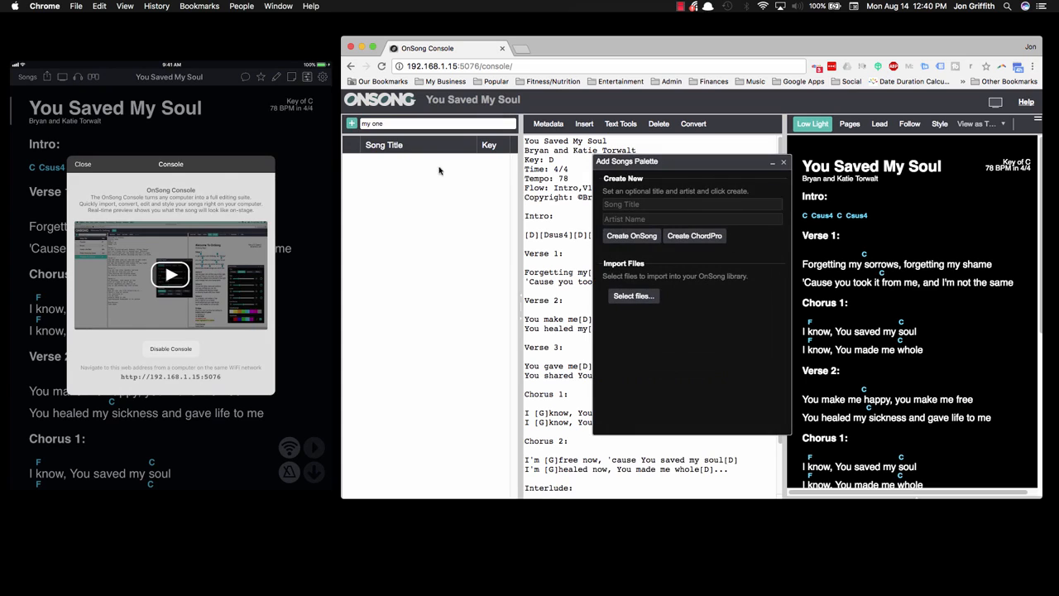
{"action": "left_click", "coordinate": [692, 204]}
{"action": "type", "text": "My One"}
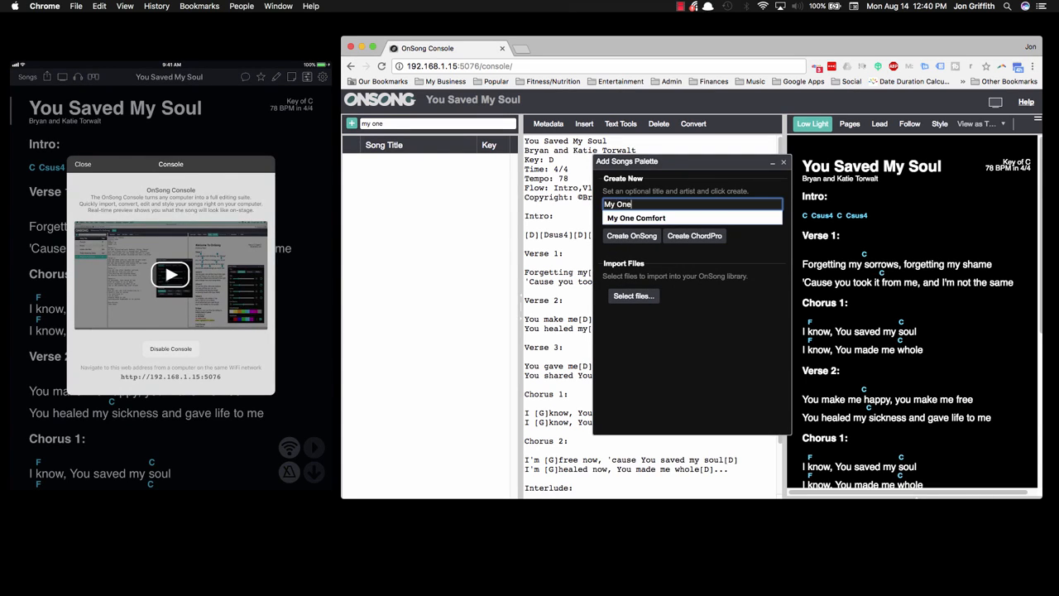
{"action": "key", "text": "Down"}
{"action": "key", "text": "Tab"}
{"action": "left_click", "coordinate": [650, 218]}
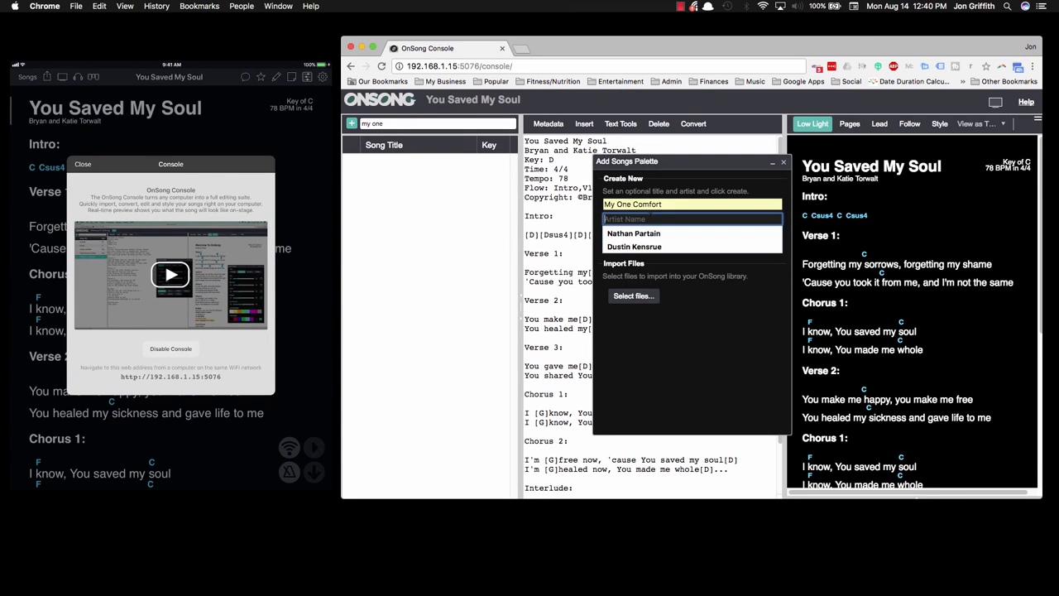
{"action": "left_click", "coordinate": [634, 247]}
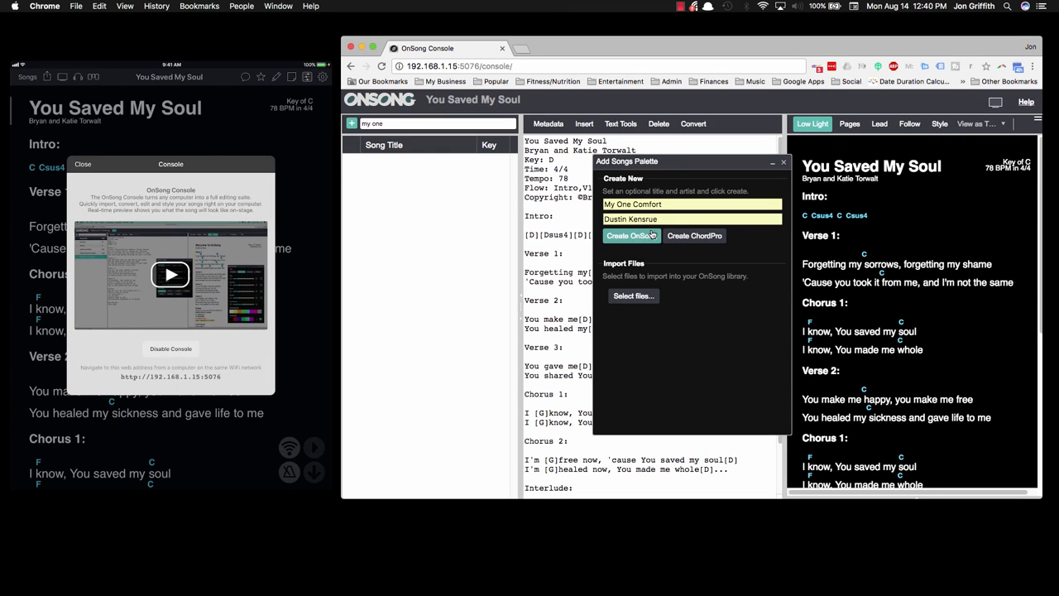
{"action": "left_click", "coordinate": [635, 235]}
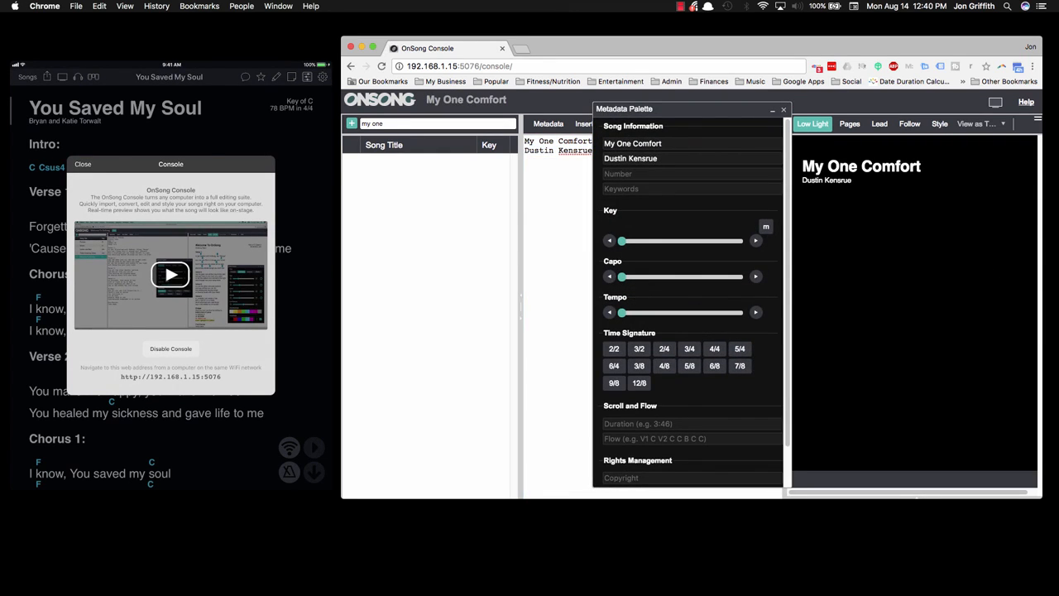
Step: Set the song's key to G and calculate 175 divided by 2 in the Calculator for the tempo
{"action": "left_click_drag", "start_coordinate": [622, 241], "coordinate": [698, 248]}
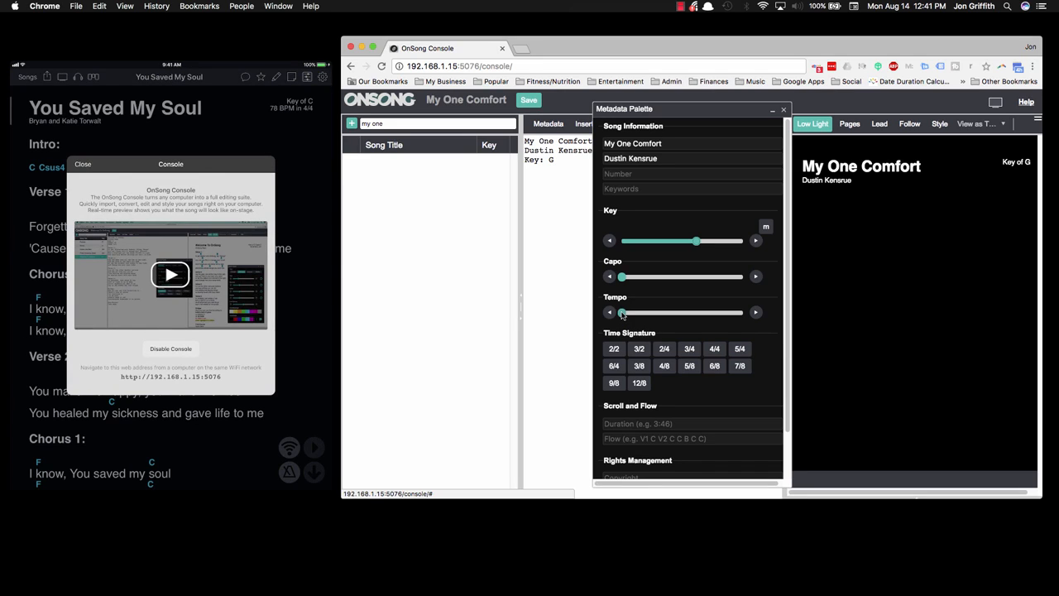
{"action": "key", "text": "XF86Calculator"}
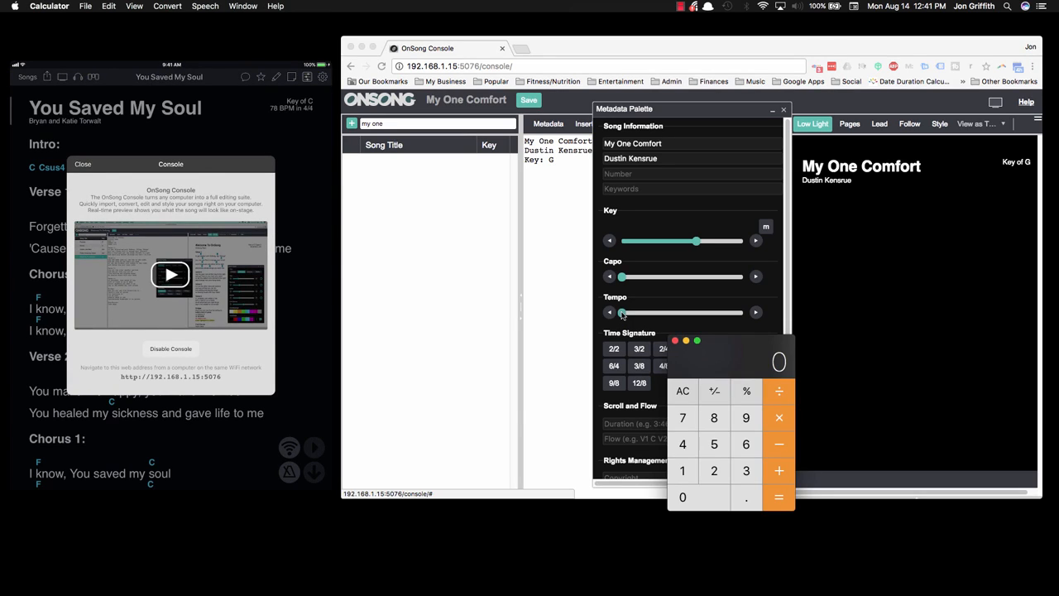
{"action": "type", "text": "175/2"}
{"action": "key", "text": "Return"}
{"action": "left_click", "coordinate": [660, 112]}
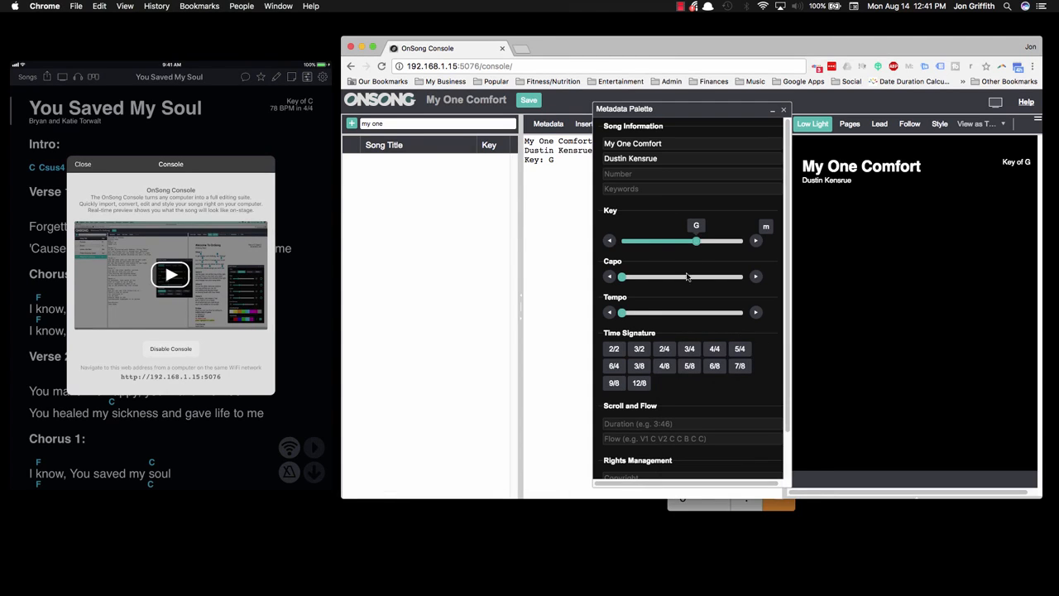
Step: Set the tempo to 87 BPM and the time signature to 4/4, and close the song's metadata settings
{"action": "left_click_drag", "start_coordinate": [624, 314], "coordinate": [659, 313]}
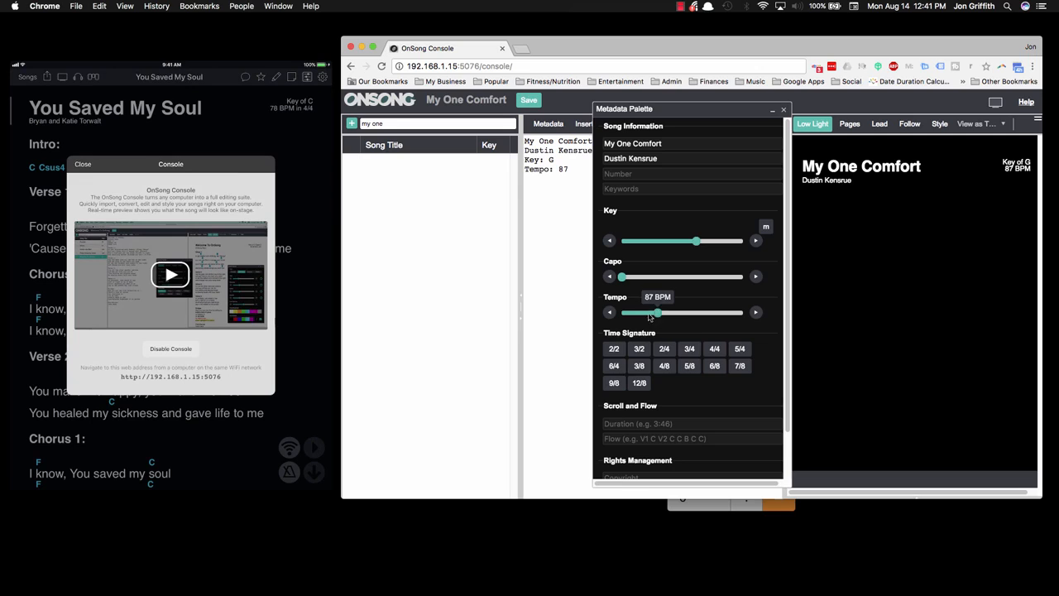
{"action": "left_click", "coordinate": [714, 349]}
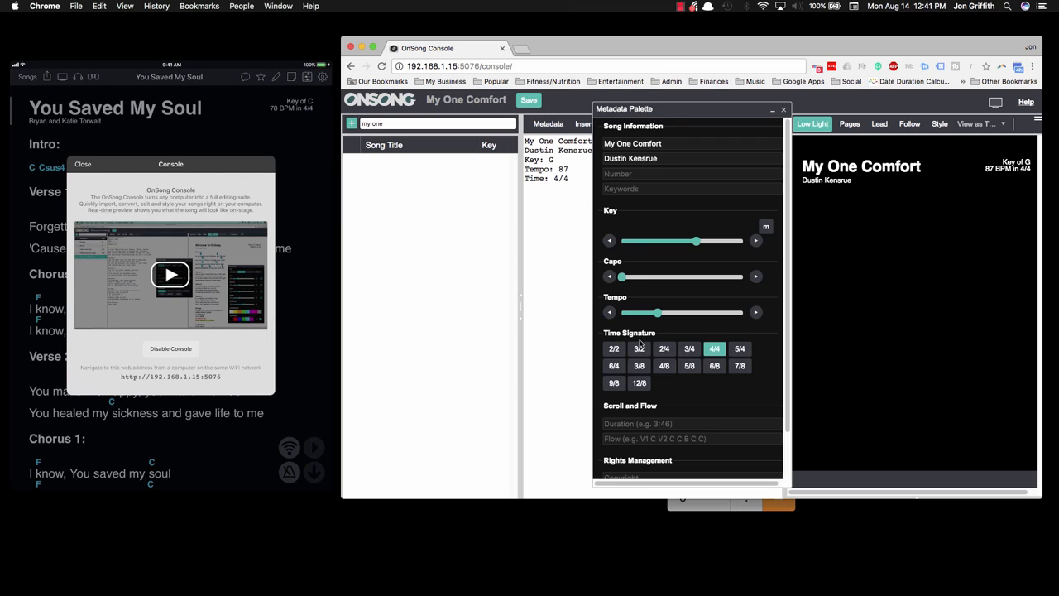
{"action": "left_click", "coordinate": [654, 424]}
{"action": "left_click_drag", "start_coordinate": [710, 109], "coordinate": [785, 97]}
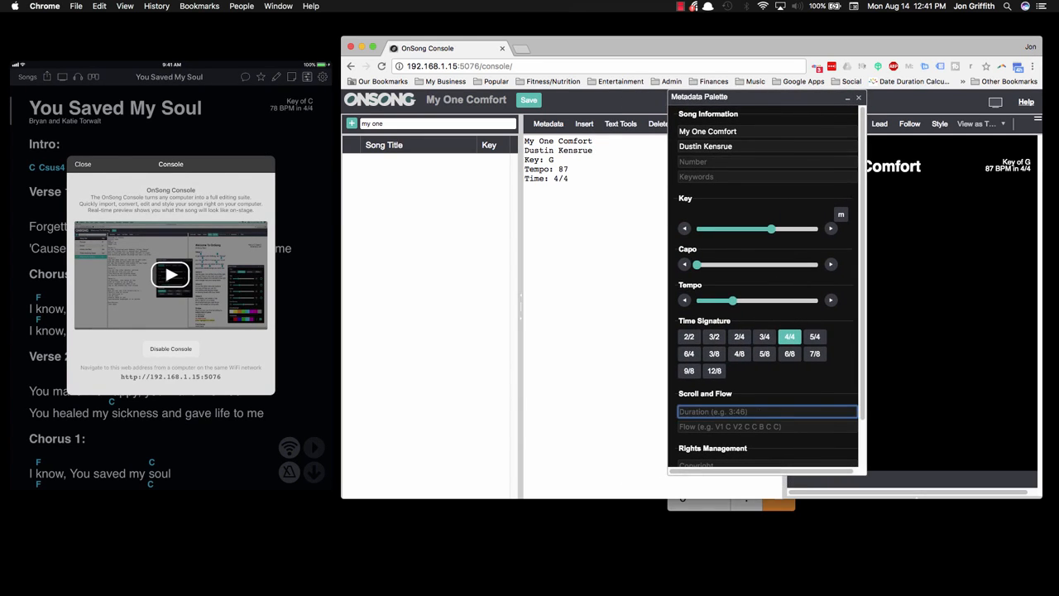
{"action": "key", "text": "Tab"}
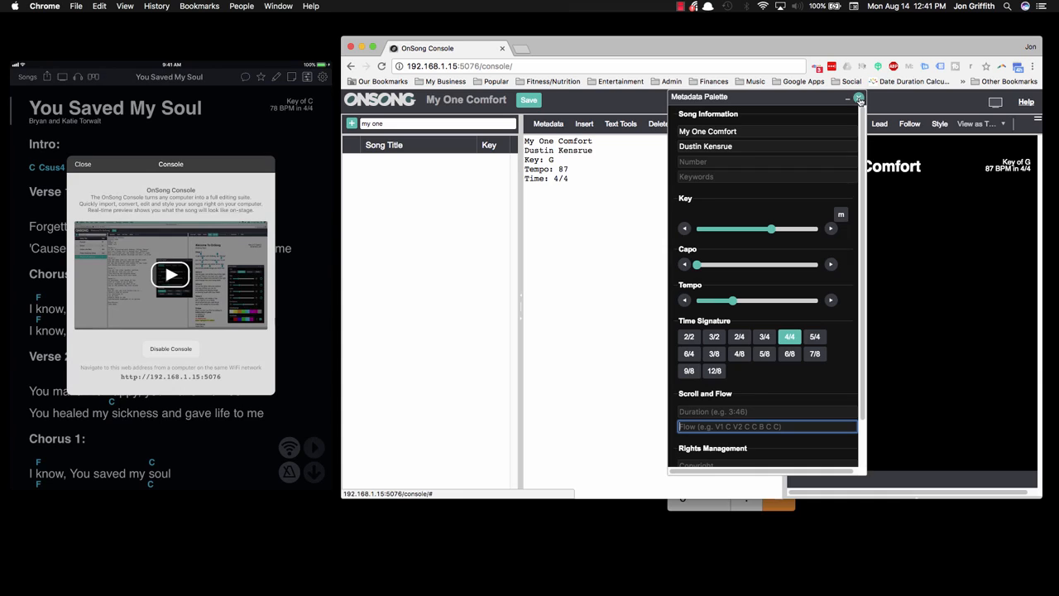
{"action": "scroll", "coordinate": [815, 241], "scroll_direction": "down", "scroll_amount": 2}
{"action": "key", "text": "Tab"}
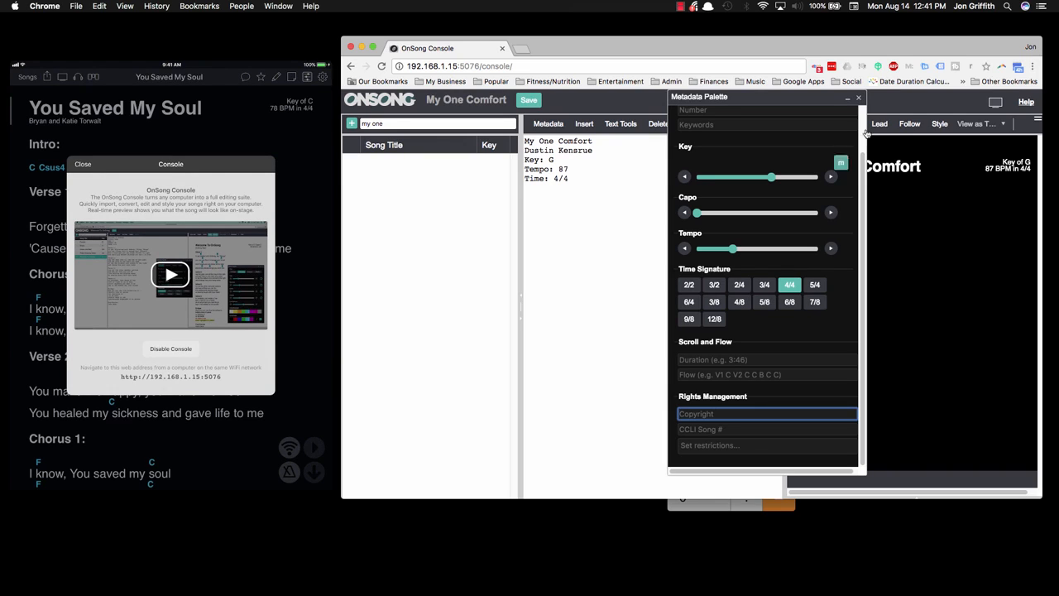
{"action": "left_click", "coordinate": [859, 99]}
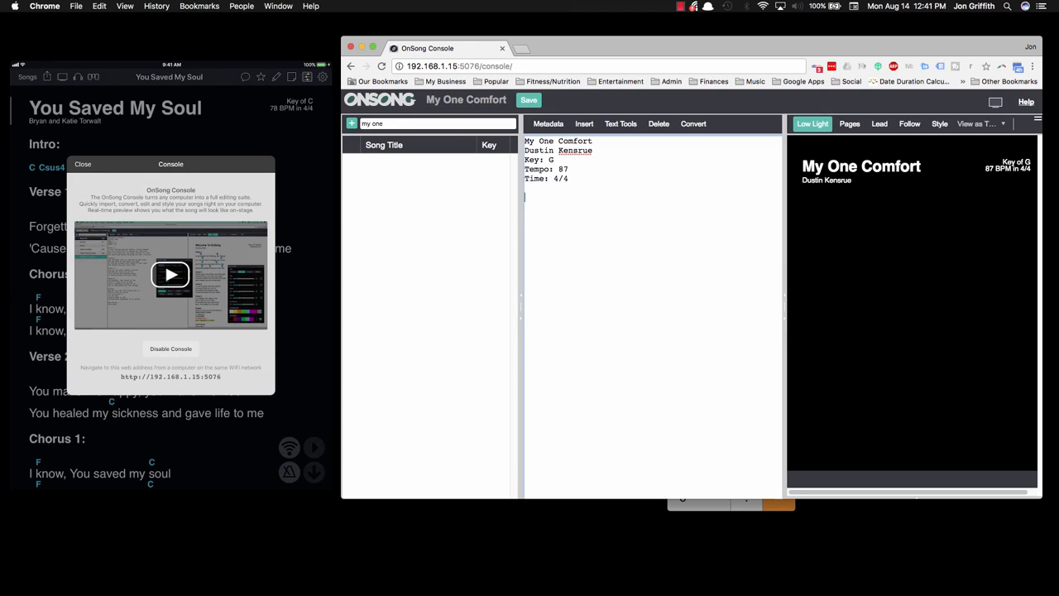
Step: Add the section headings "Intro:" and "Verse 1:" below the metadata lines, separated by blank lines
{"action": "type", "text": "INTOR"}
{"action": "key", "text": "BackSpace"}
{"action": "key", "text": "BackSpace"}
{"action": "key", "text": "BackSpace"}
{"action": "key", "text": "BackSpace"}
{"action": "type", "text": "ntro:  Verse1"}
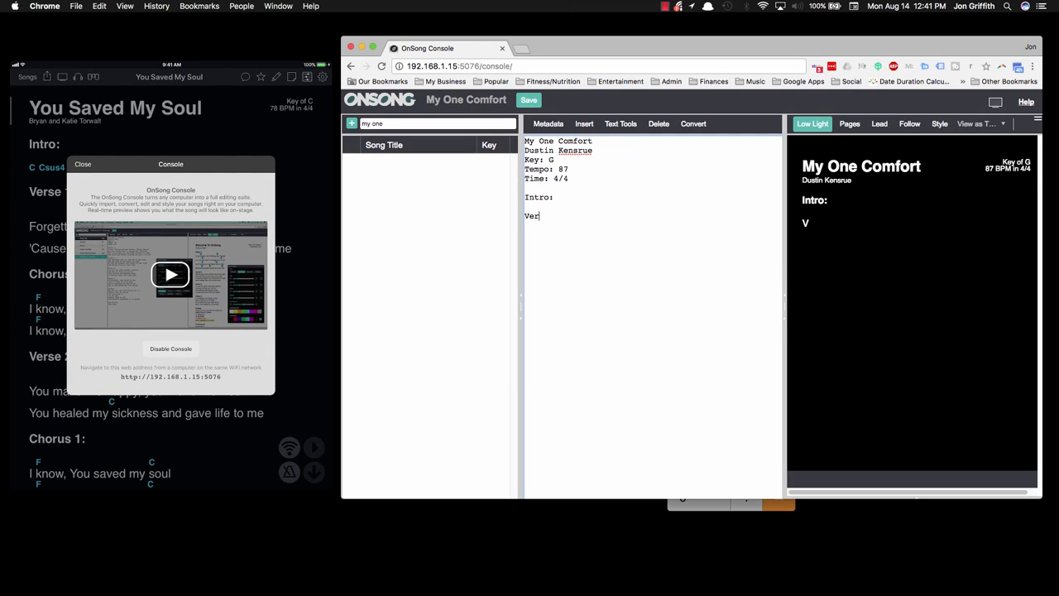
{"action": "key", "text": "BackSpace"}
{"action": "type", "text": "1:"}
Step: Add the section headings "Chorus:" and "Bridge:" below Verse 1, separated by blank lines
{"action": "key", "text": "Return"}
{"action": "key", "text": "Return"}
{"action": "type", "text": "Chorus:"}
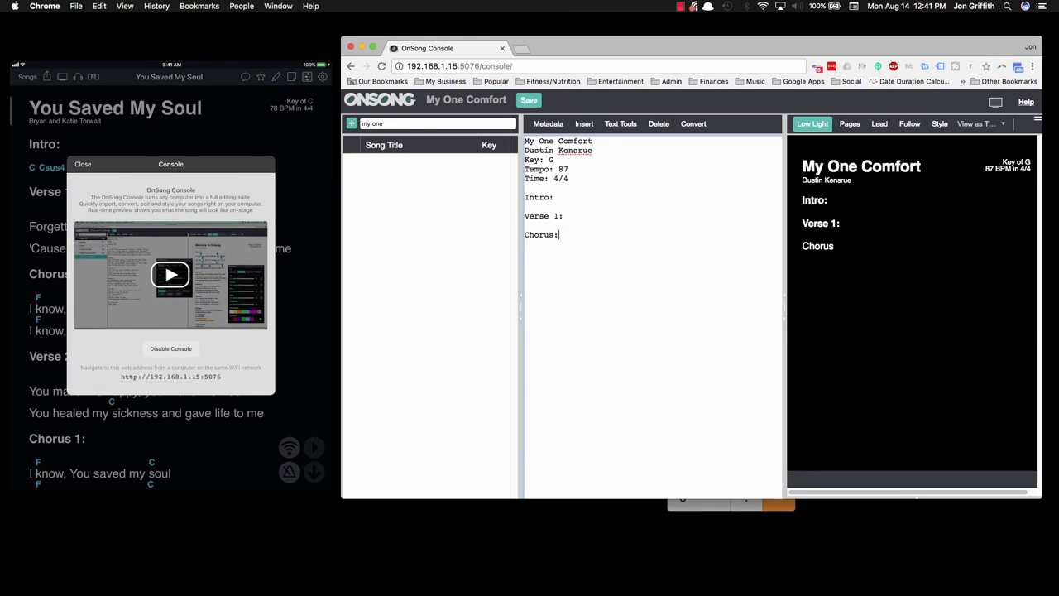
{"action": "key", "text": "Return"}
{"action": "key", "text": "Return"}
{"action": "type", "text": "Bridge:"}
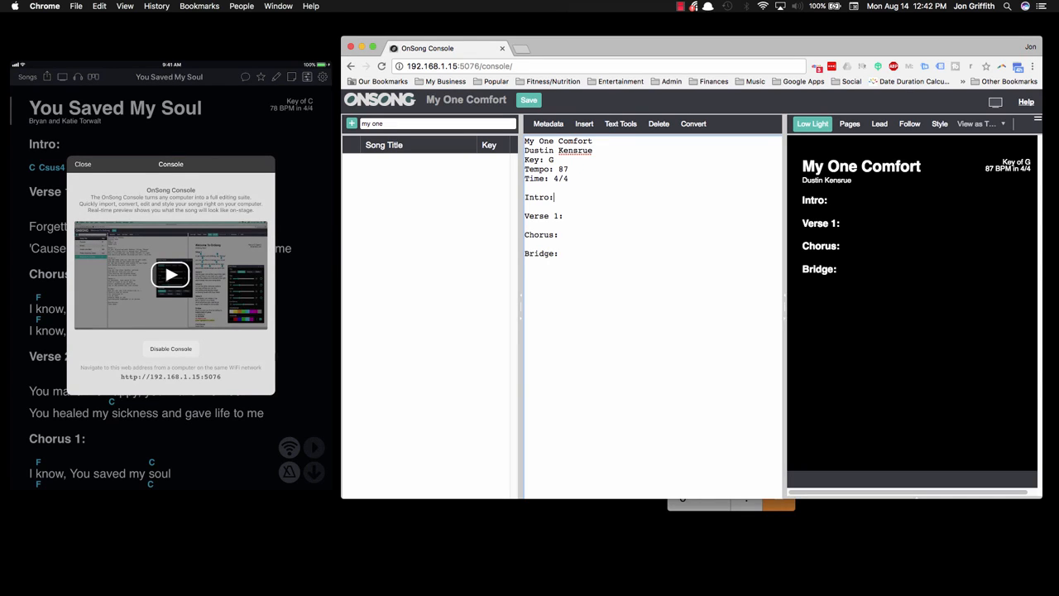
Step: Enter the chord [G] on its own line beneath the Intro heading
{"action": "key", "text": "Return"}
{"action": "key", "text": "Return"}
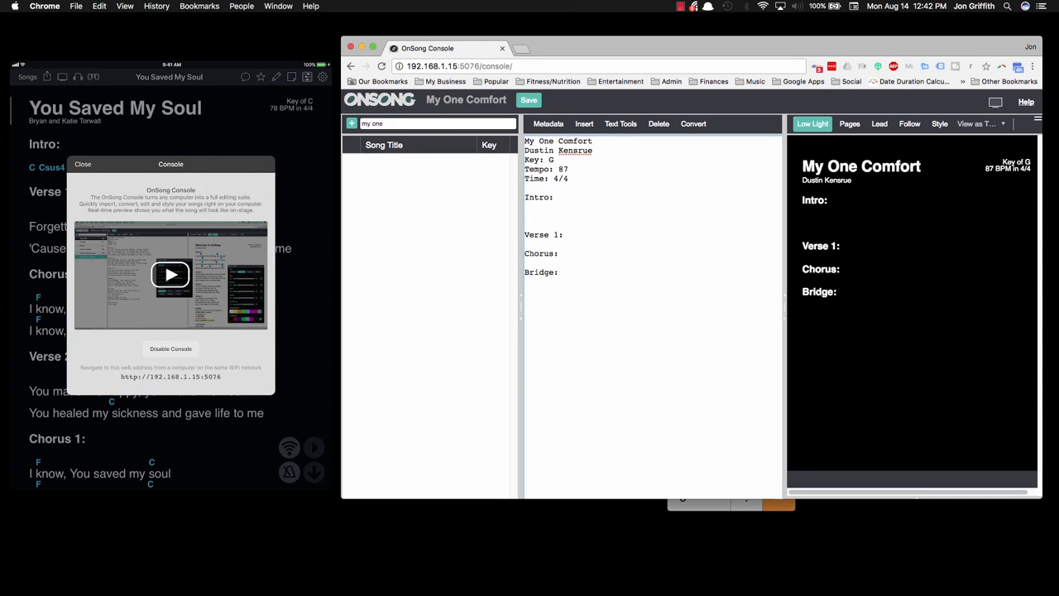
{"action": "type", "text": "[G]"}
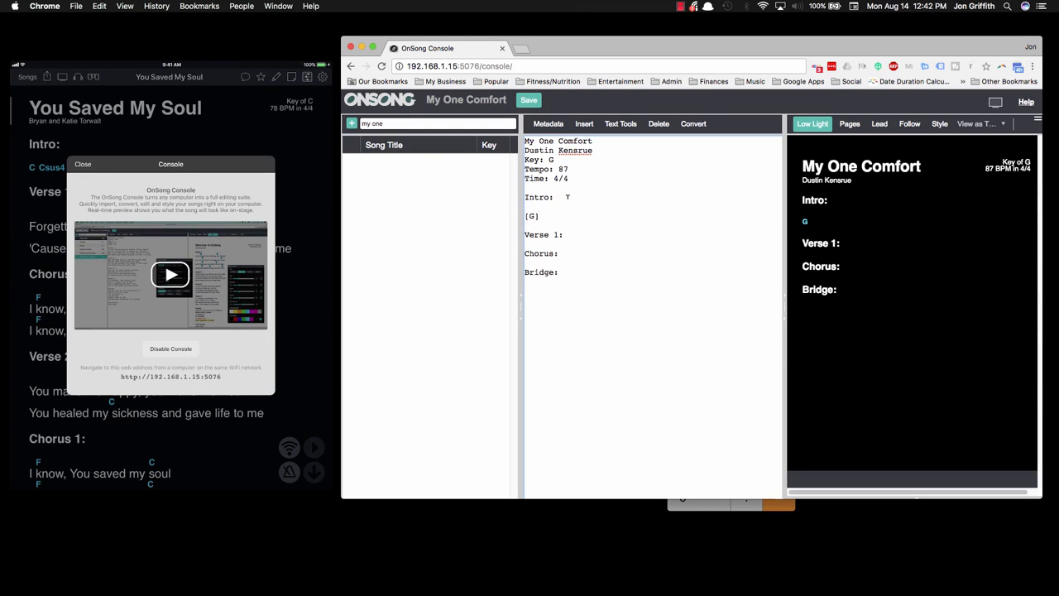
Step: Enter the four Verse 1 lyric lines, from "My one comfort both in life and death" to "I belong to you alone"
{"action": "left_click", "coordinate": [566, 234]}
{"action": "key", "text": "Return"}
{"action": "key", "text": "Return"}
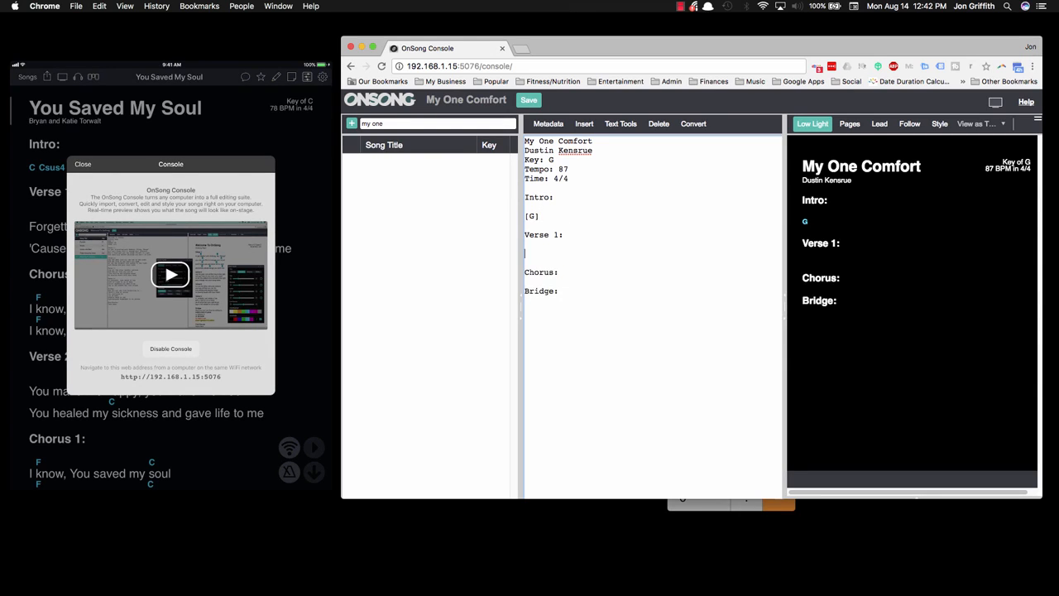
{"action": "type", "text": "My one"}
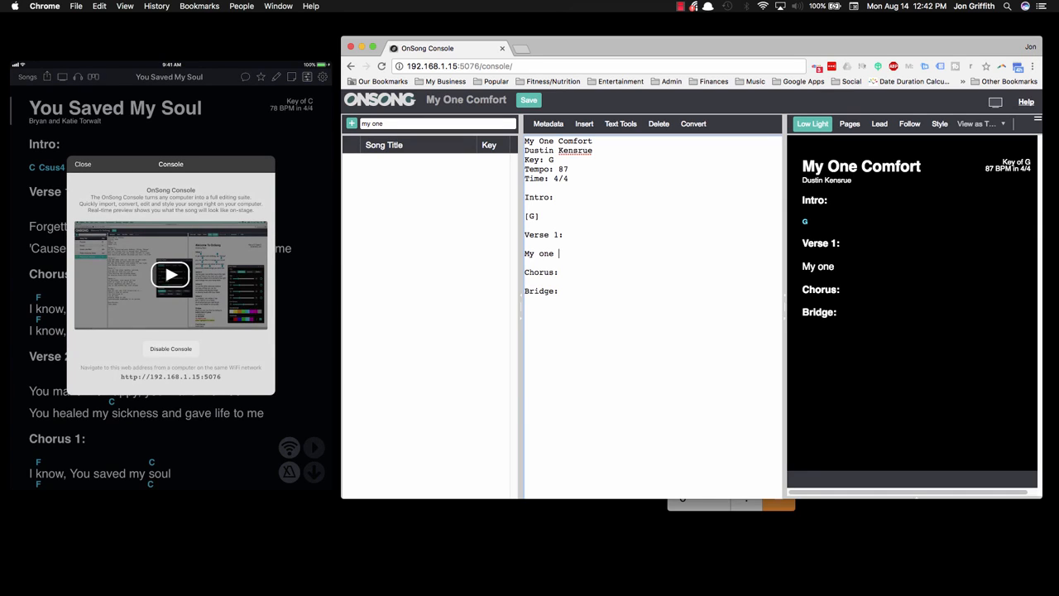
{"action": "type", "text": " comfort both in life and death"}
{"action": "key", "text": "Return"}
{"action": "type", "text": "Is that I am not my own"}
{"action": "key", "text": "Return"}
{"action": "type", "text": "I was bought with blood and I confess"}
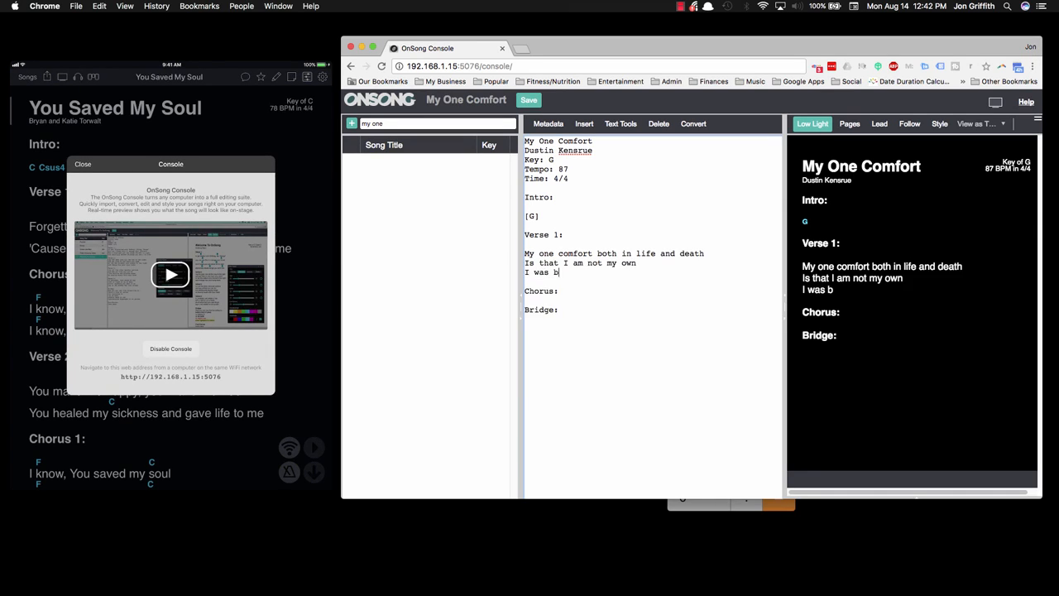
{"action": "key", "text": "Return"}
{"action": "type", "text": "I belong to you alone"}
Step: Enter the three Chorus lyric lines, from "By the Father's good decree" to "By your spirit set me free... to follow you"
{"action": "left_click", "coordinate": [560, 301]}
{"action": "key", "text": "Return"}
{"action": "key", "text": "Return"}
{"action": "type", "text": "By the Father's good decree"}
{"action": "key", "text": "Return"}
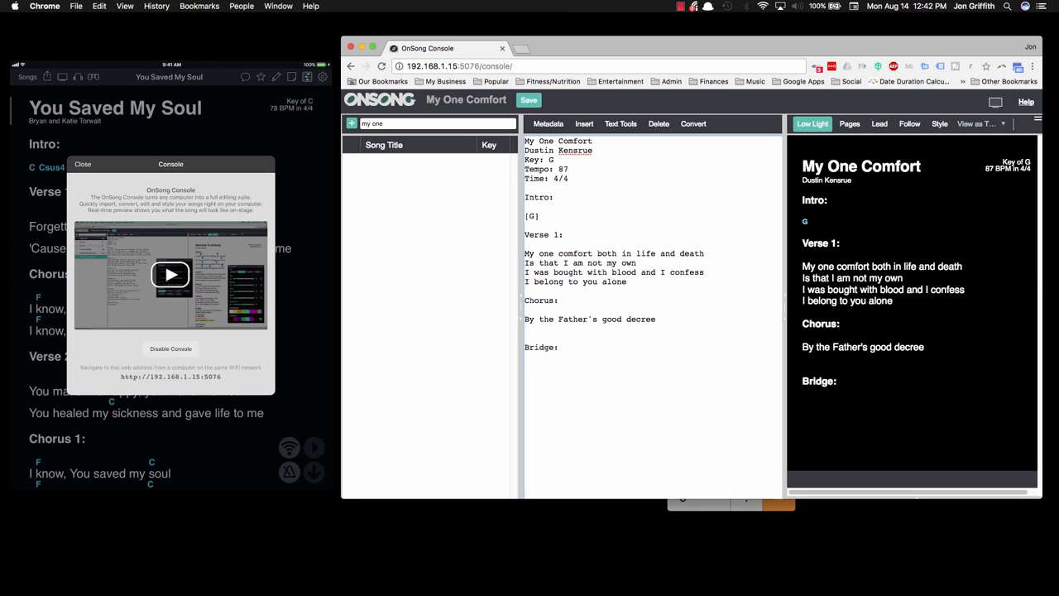
{"action": "type", "text": "Jesus you've delivered me"}
{"action": "key", "text": "Return"}
{"action": "type", "text": "By your spirit set me free... to follow you"}
Step: Enter the Bridge lyrics "Jesus you have taken hold of me" and "And in your grip of grace I'm finally free"
{"action": "left_click", "coordinate": [558, 356]}
{"action": "key", "text": "Return"}
{"action": "key", "text": "Return"}
{"action": "type", "text": "Jesus you have taken hold of me"}
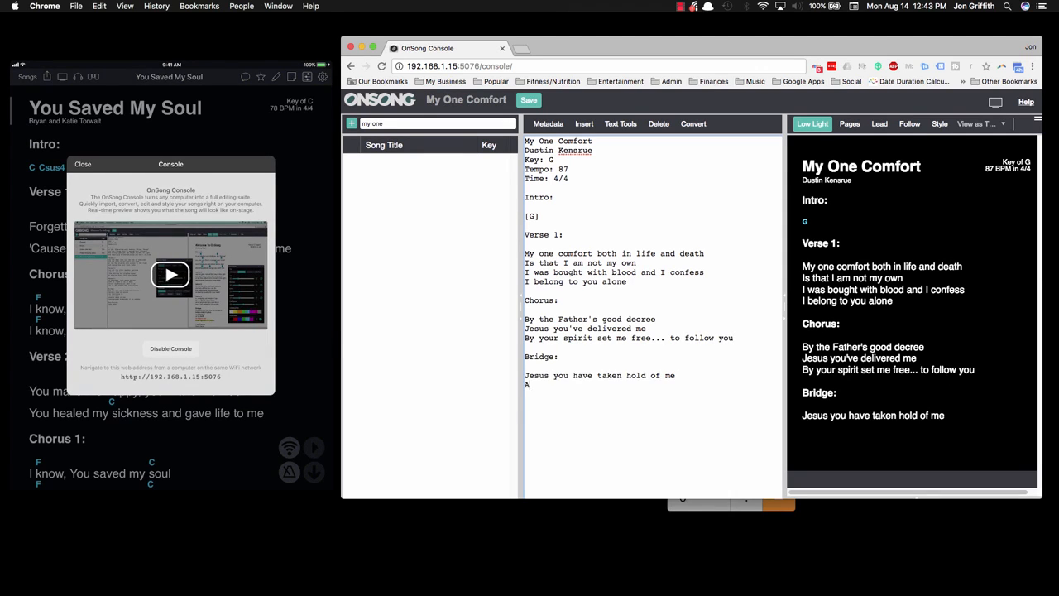
{"action": "key", "text": "Return"}
{"action": "type", "text": "And in your grip of grace I'm finally free"}
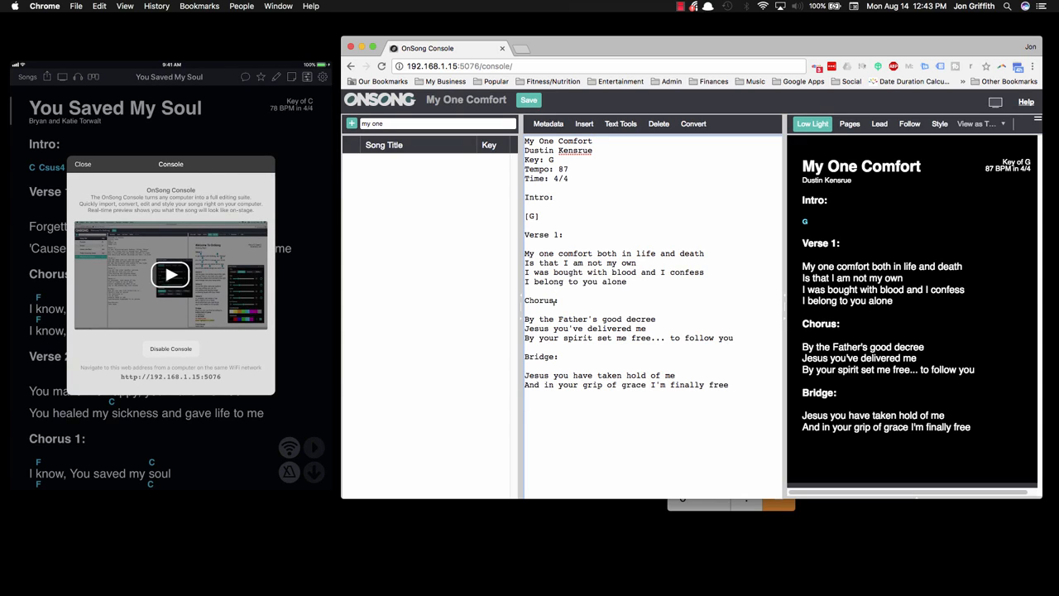
{"action": "type", "text": "1"}
{"action": "left_click", "coordinate": [556, 301]}
{"action": "key", "text": "Delete"}
{"action": "key", "text": "Delete"}
{"action": "type", "text": "1"}
{"action": "key", "text": "BackSpace"}
{"action": "key", "text": "BackSpace"}
Step: Insert blank lines after the last Bridge lyric line at the end of the song
{"action": "key", "text": "Down"}
{"action": "key", "text": "Down"}
{"action": "key", "text": "Down"}
{"action": "key", "text": "Down"}
{"action": "key", "text": "Down"}
{"action": "key", "text": "Down"}
{"action": "key", "text": "Down"}
{"action": "key", "text": "Down"}
{"action": "key", "text": "Down"}
{"action": "key", "text": "Down"}
{"action": "key", "text": "Down"}
{"action": "key", "text": "Return"}
{"action": "key", "text": "Return"}
{"action": "key", "text": "Return"}
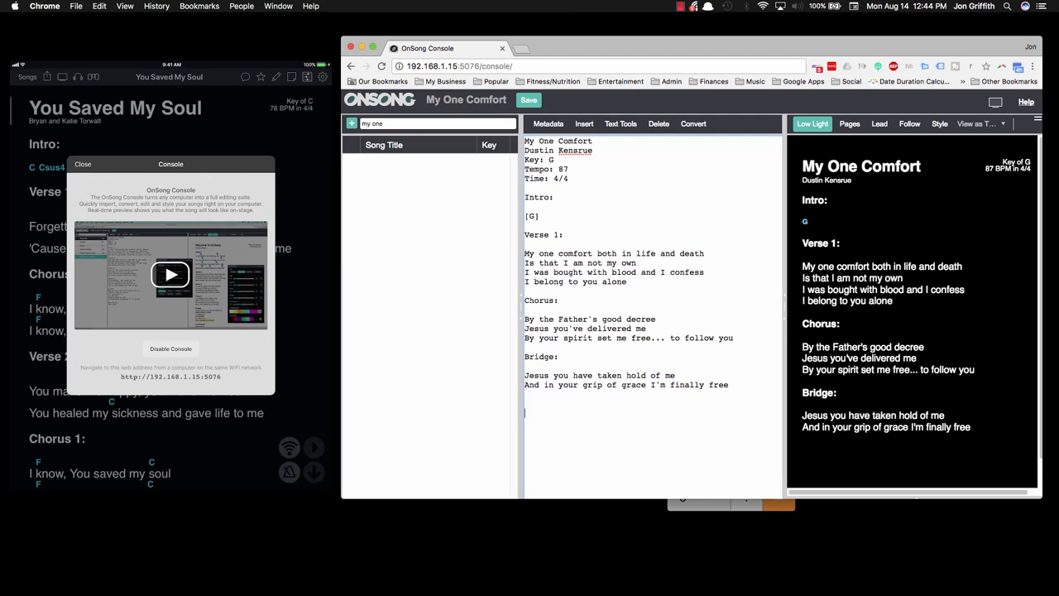
{"action": "type", "text": "Vesre"}
{"action": "key", "text": "BackSpace"}
{"action": "key", "text": "BackSpace"}
{"action": "key", "text": "BackSpace"}
{"action": "type", "text": "rse 1:"}
{"action": "key", "text": "BackSpace"}
{"action": "key", "text": "BackSpace"}
{"action": "key", "text": "BackSpace"}
{"action": "key", "text": "BackSpace"}
{"action": "key", "text": "BackSpace"}
{"action": "key", "text": "BackSpace"}
{"action": "key", "text": "BackSpace"}
{"action": "key", "text": "BackSpace"}
{"action": "key", "text": "BackSpace"}
Step: Add the headings "Chorus:" and "Chorus 2:" below the Bridge lyrics, separated by a blank line
{"action": "type", "text": "Chorus:  "}
{"action": "type", "text": "Chorus 2:"}
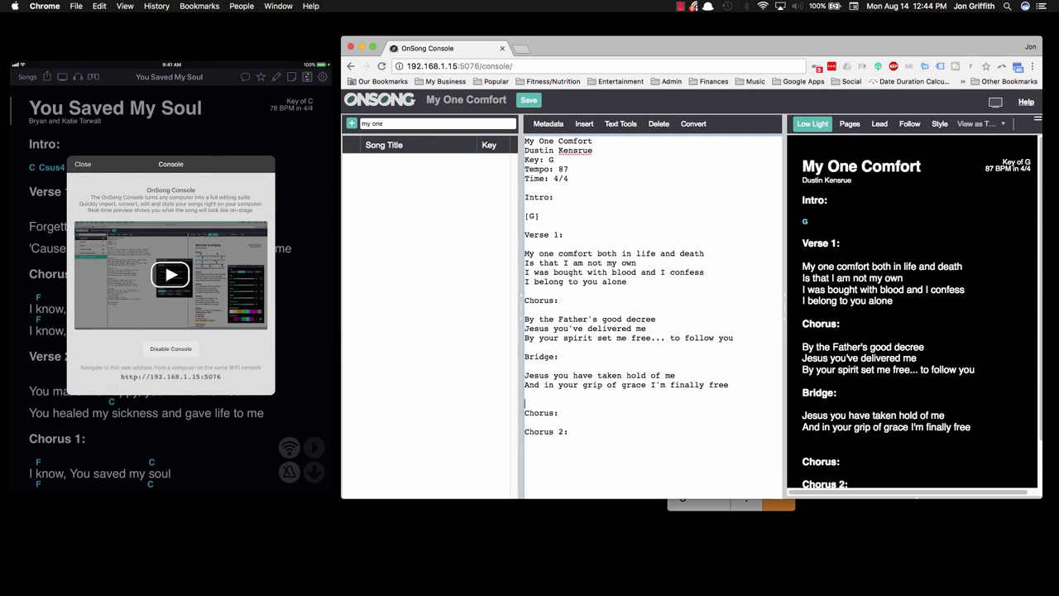
Step: Delete the headings "Chorus:" and "Chorus 2:" below the Bridge lyrics
{"action": "key", "text": "Down"}
{"action": "key", "text": "Up"}
{"action": "key", "text": "Down"}
{"action": "left_click", "coordinate": [564, 411]}
{"action": "left_click_drag", "start_coordinate": [569, 432], "coordinate": [526, 411]}
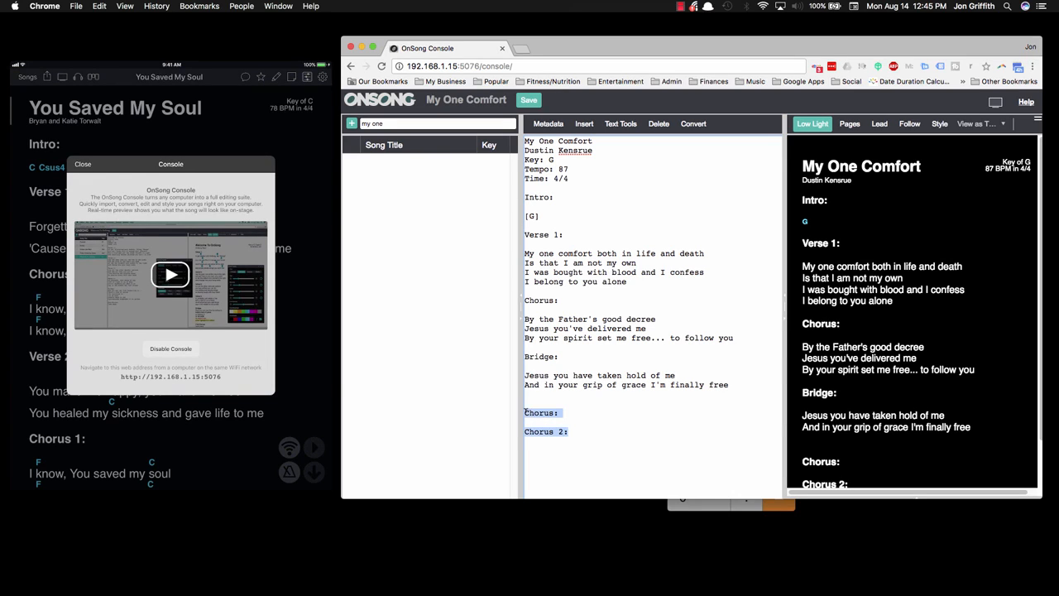
{"action": "key", "text": "BackSpace"}
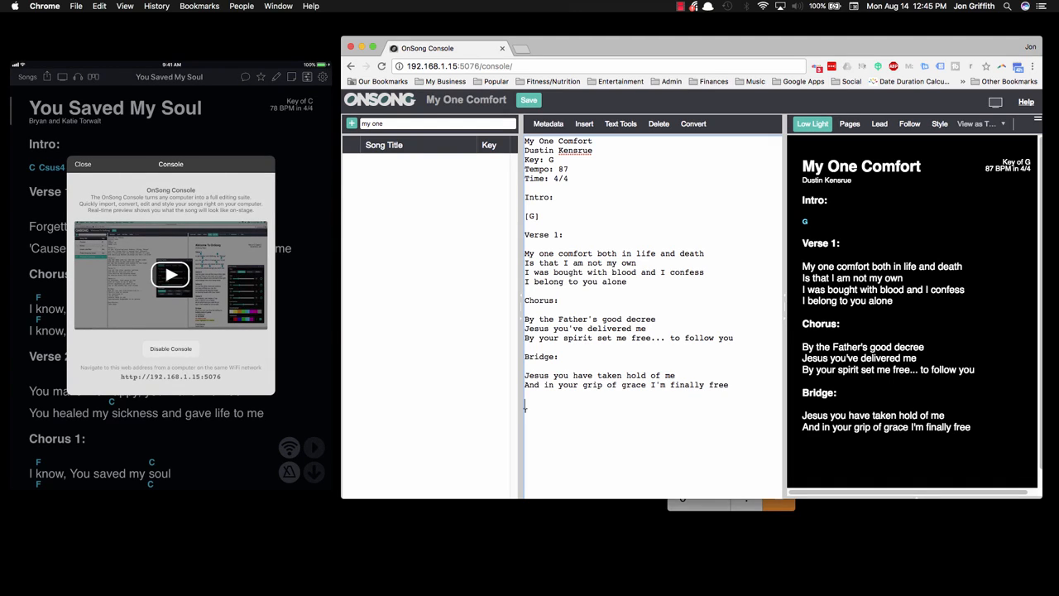
Step: Open the Insert Palette and move it over the song preview so the lyrics stay uncovered
{"action": "left_click", "coordinate": [562, 235]}
{"action": "left_click", "coordinate": [542, 216]}
{"action": "left_click", "coordinate": [587, 124]}
{"action": "left_click_drag", "start_coordinate": [632, 165], "coordinate": [809, 153]}
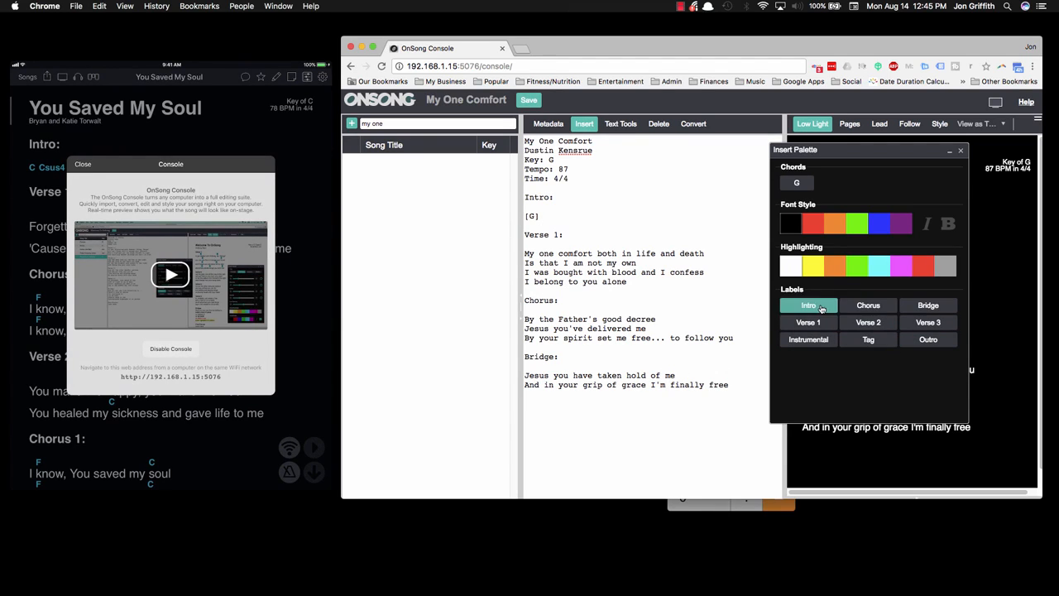
{"action": "left_click_drag", "start_coordinate": [817, 154], "coordinate": [823, 156]}
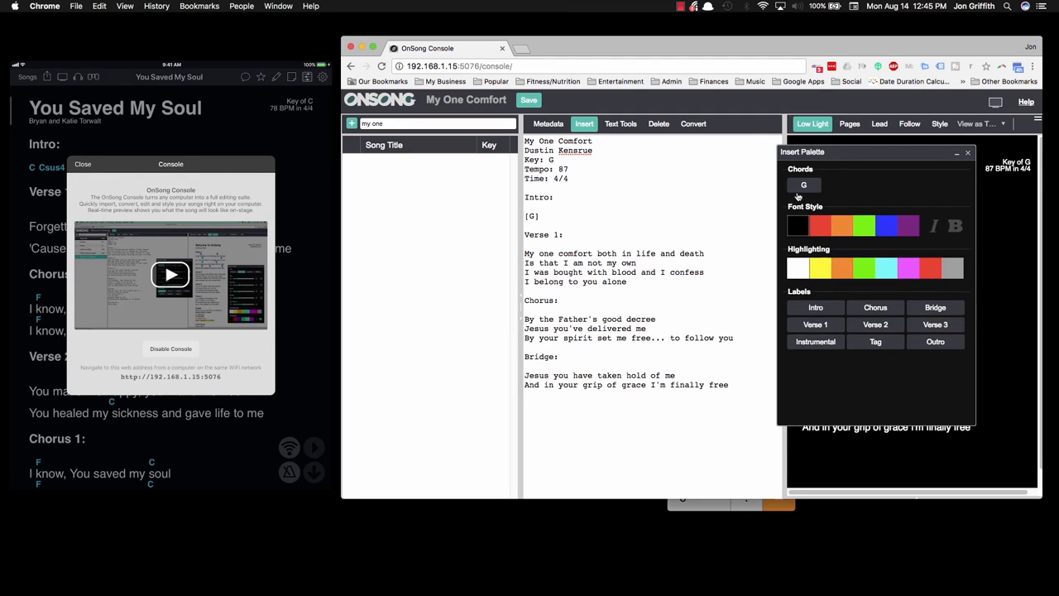
{"action": "left_click", "coordinate": [802, 185]}
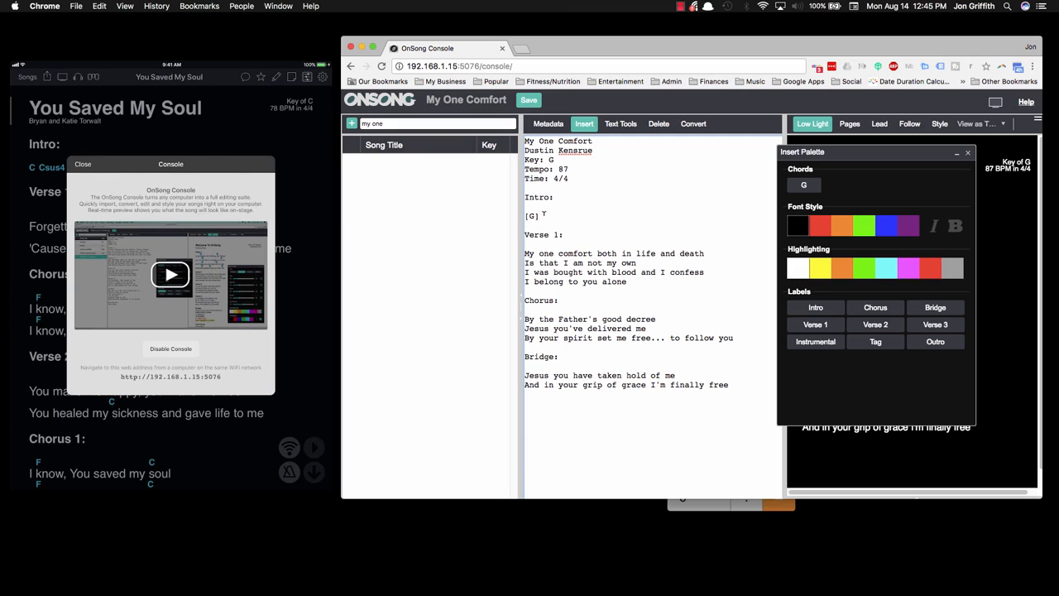
{"action": "type", "text": "[F]"}
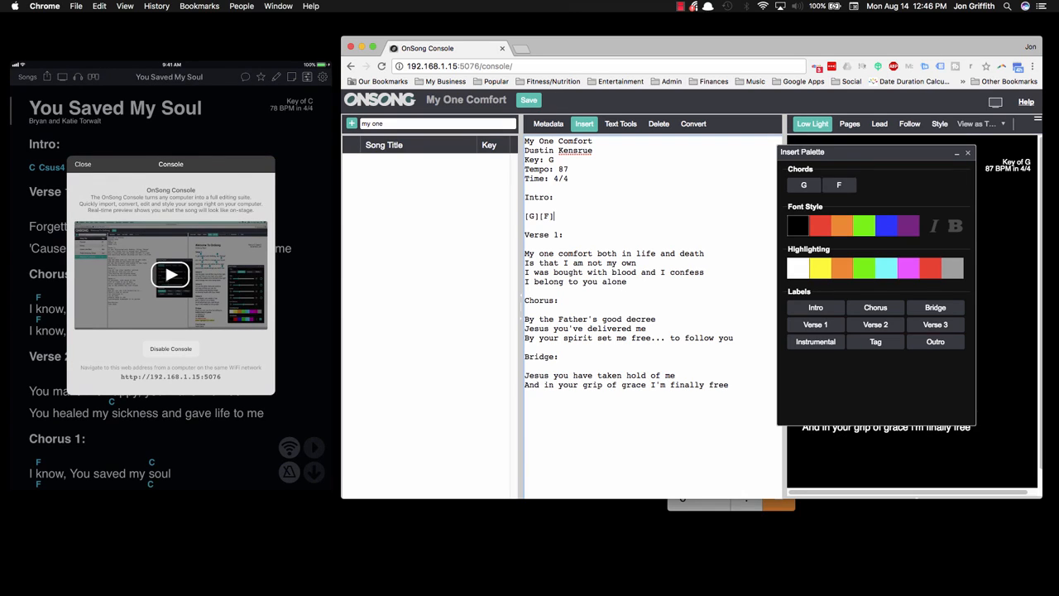
{"action": "left_click", "coordinate": [838, 185]}
{"action": "left_click_drag", "start_coordinate": [612, 253], "coordinate": [597, 253]}
{"action": "key", "text": "BackSpace"}
{"action": "left_click", "coordinate": [573, 216]}
{"action": "key", "text": "BackSpace"}
{"action": "key", "text": "BackSpace"}
{"action": "key", "text": "BackSpace"}
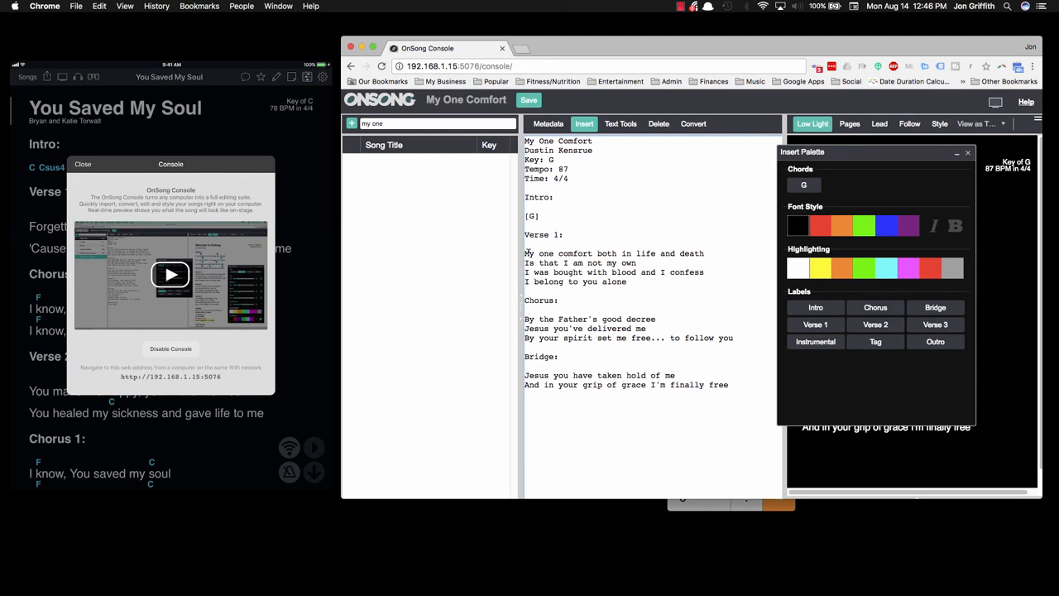
Step: Insert chords in the first two Verse 1 lines: [G] before "comfort", [C] before "I am" and [G] before "own"
{"action": "left_click", "coordinate": [524, 254]}
{"action": "left_click", "coordinate": [803, 185]}
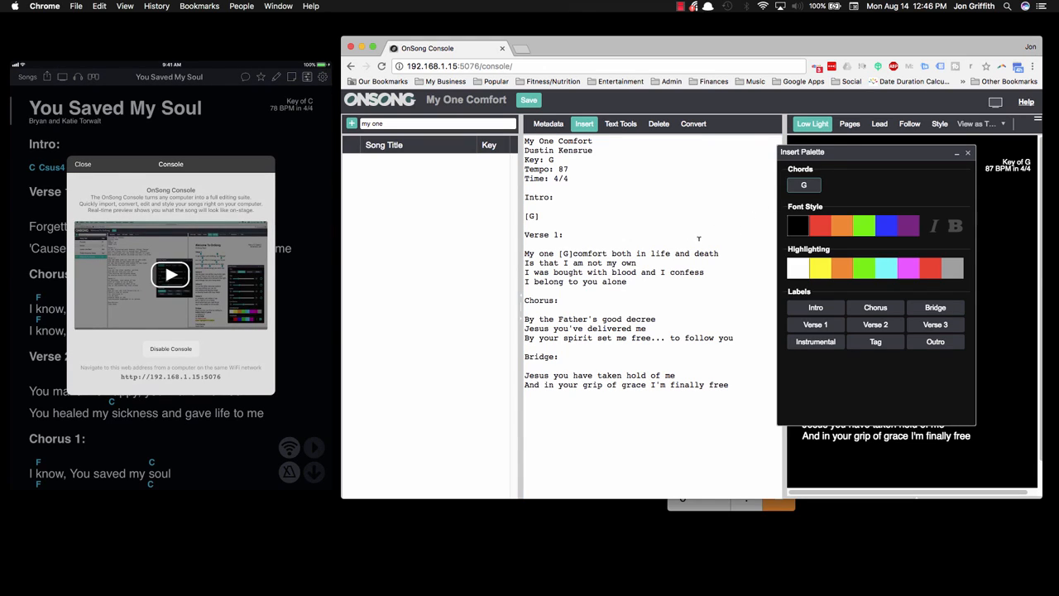
{"action": "left_click", "coordinate": [568, 263]}
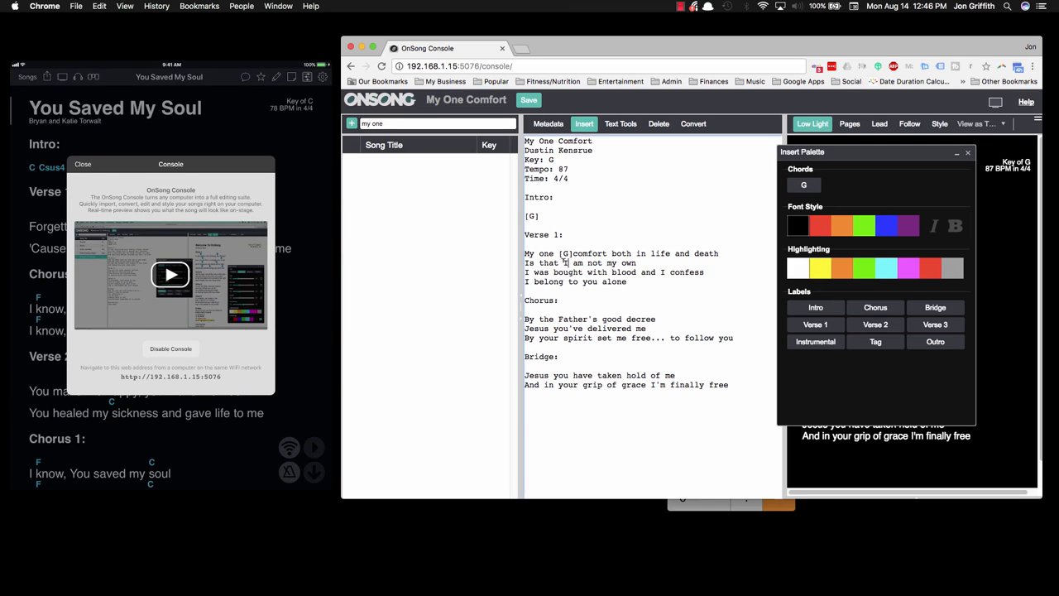
{"action": "type", "text": "[C]"}
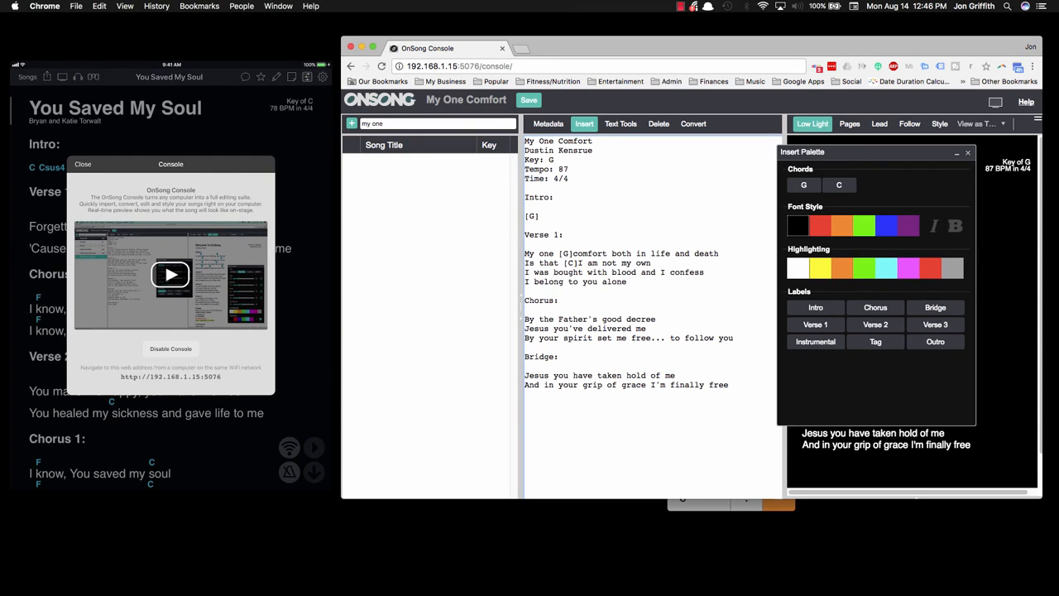
{"action": "type", "text": "[G]"}
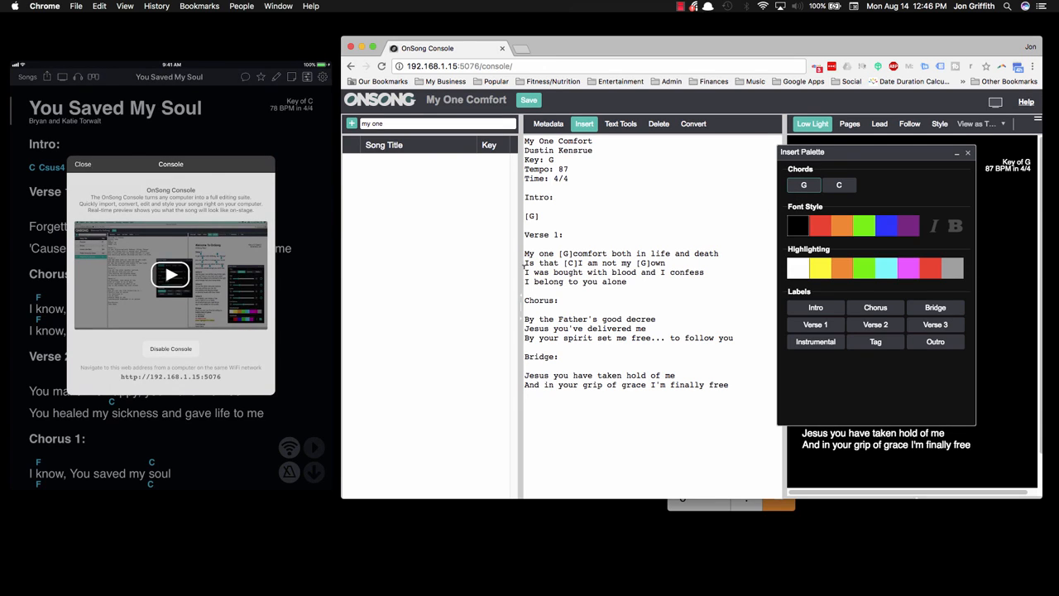
Step: Insert chords in the last two Verse 1 lines: [G] before "bought", [C] inside "be[C]long" and [G] inside "a[G]lone"
{"action": "left_click", "coordinate": [549, 273]}
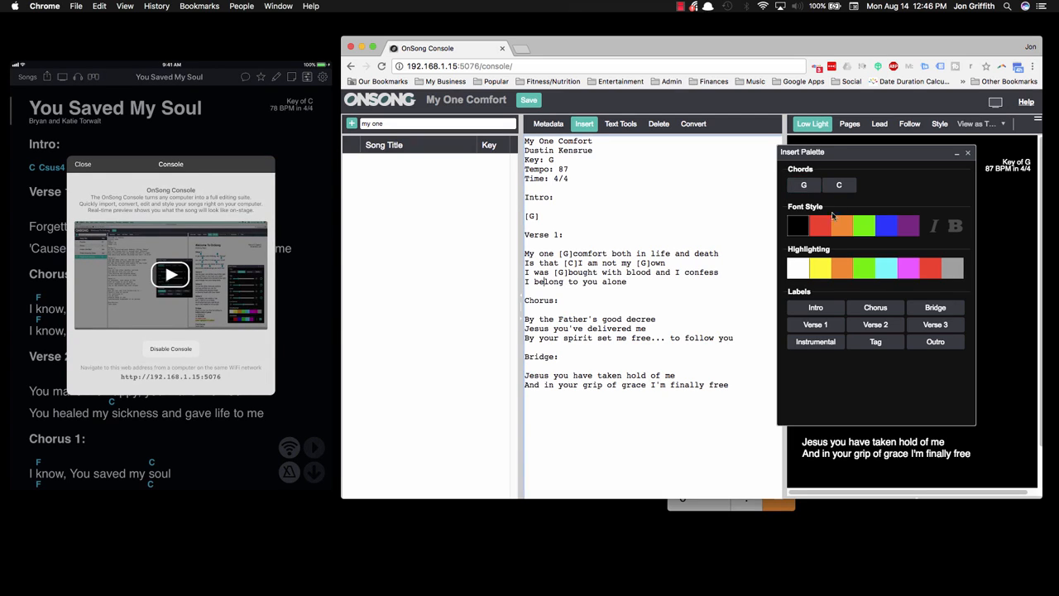
{"action": "left_click", "coordinate": [839, 184]}
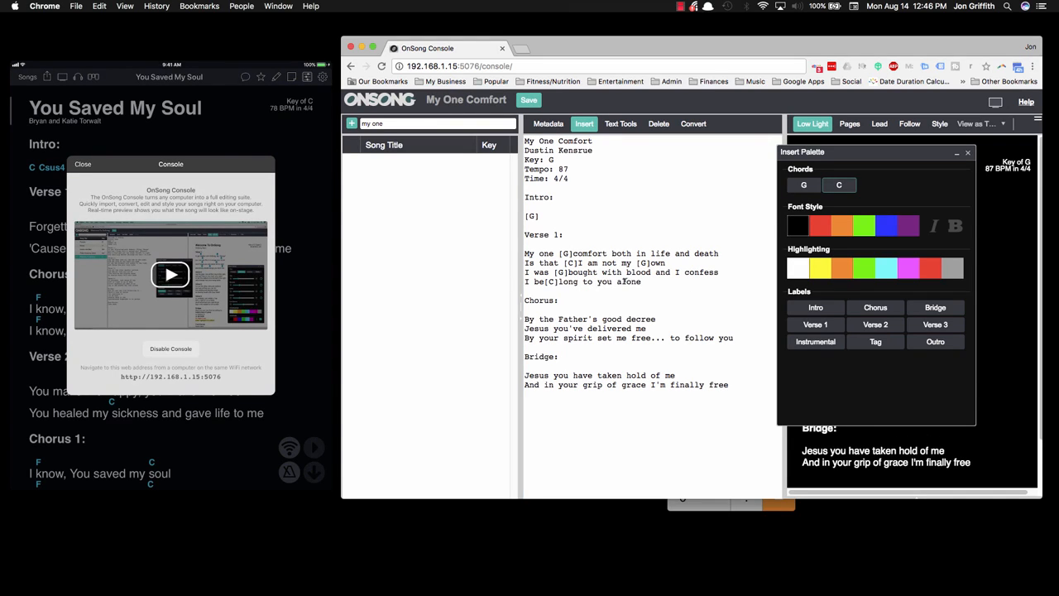
{"action": "left_click", "coordinate": [623, 282]}
{"action": "left_click", "coordinate": [804, 185]}
Step: Insert chords in the first Chorus line: [Em] before "Father's" and [C] before "good"
{"action": "left_click", "coordinate": [526, 318]}
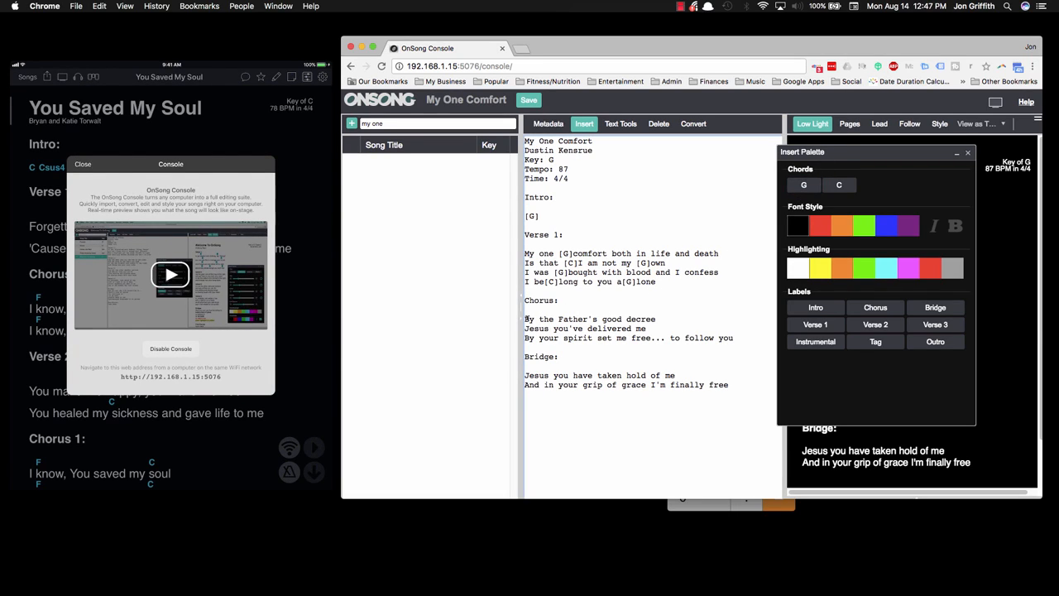
{"action": "left_click", "coordinate": [559, 319]}
{"action": "type", "text": "[Em]"}
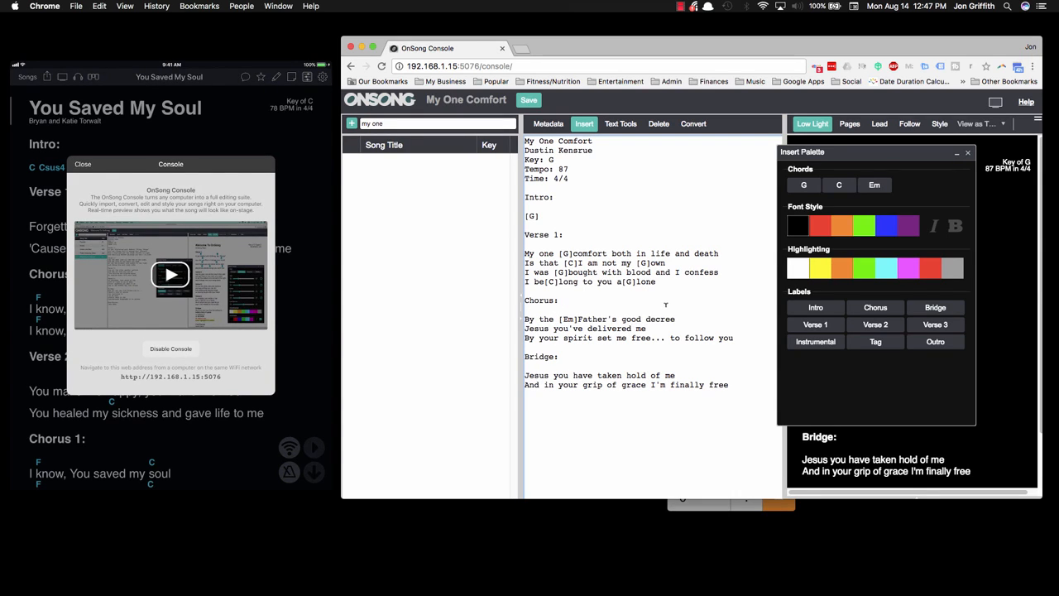
{"action": "left_click", "coordinate": [621, 318]}
{"action": "left_click", "coordinate": [839, 184]}
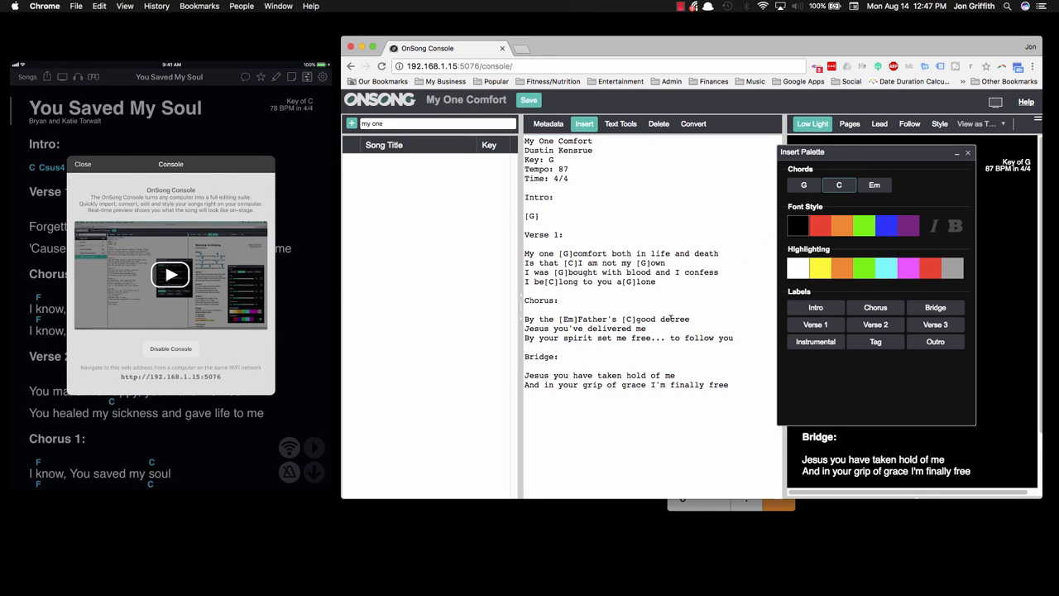
{"action": "left_click", "coordinate": [671, 318]}
{"action": "left_click", "coordinate": [803, 185]}
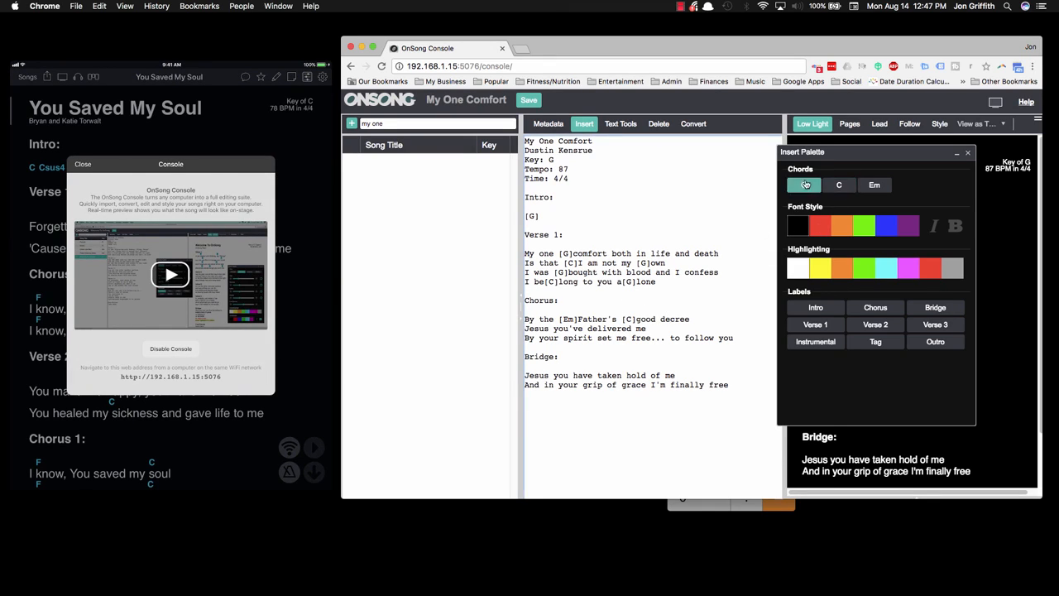
{"action": "left_click", "coordinate": [682, 318]}
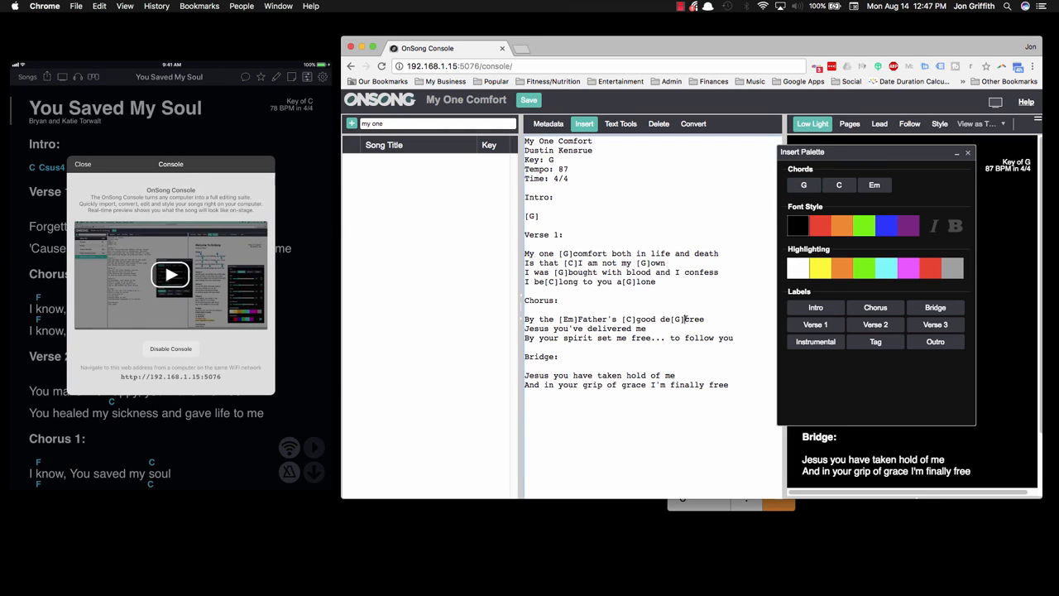
{"action": "key", "text": "BackSpace"}
{"action": "key", "text": "BackSpace"}
{"action": "key", "text": "BackSpace"}
Step: Insert [G] after "decree", and in the second Chorus line [Em] before "you've", [C] inside "de[C]livered" and [G] before "me"
{"action": "left_click", "coordinate": [701, 318]}
{"action": "left_click", "coordinate": [804, 184]}
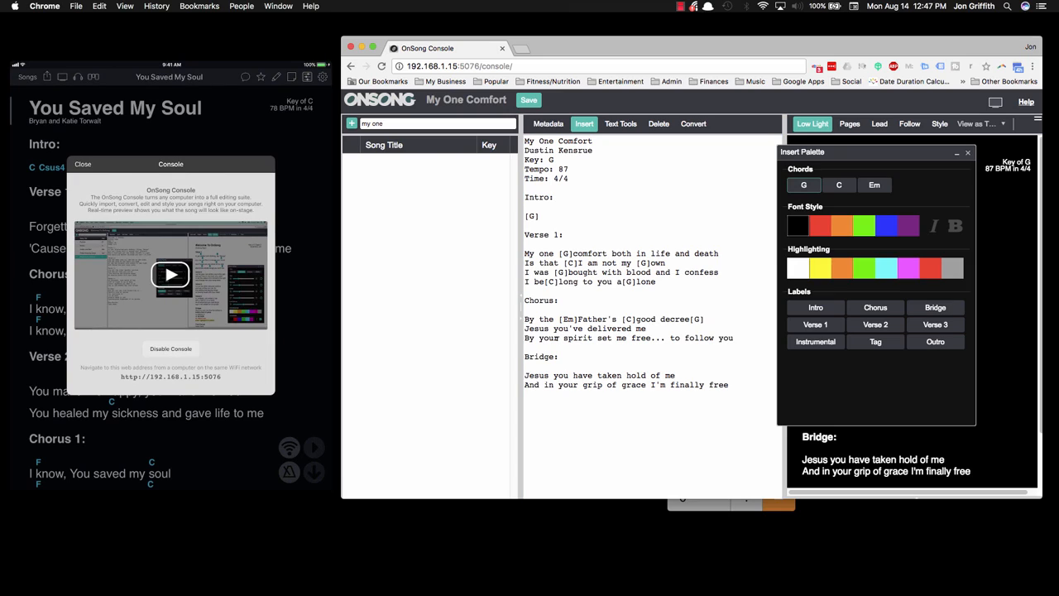
{"action": "left_click", "coordinate": [524, 328]}
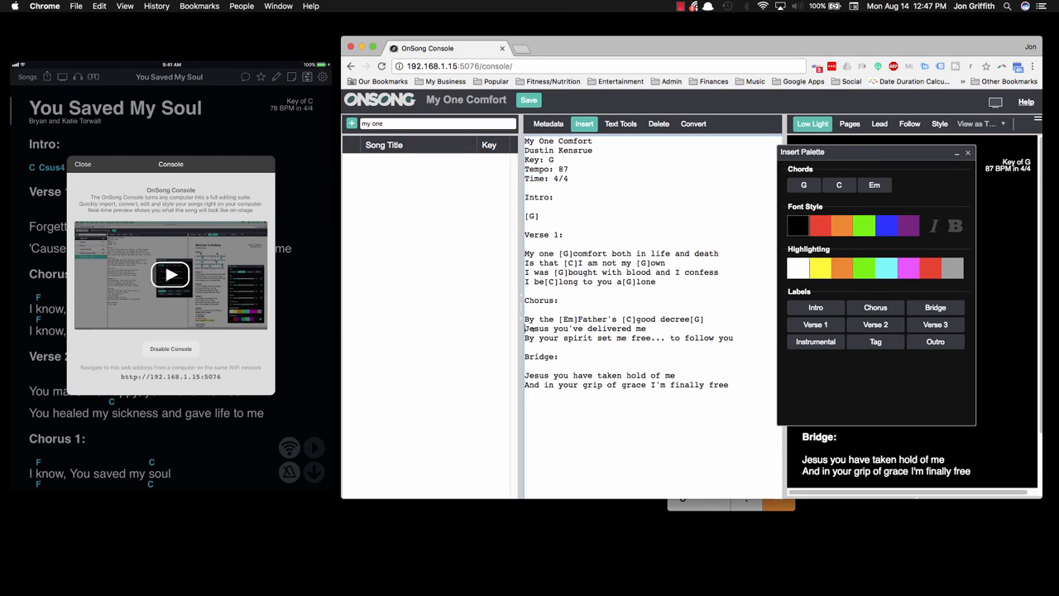
{"action": "left_click", "coordinate": [873, 185]}
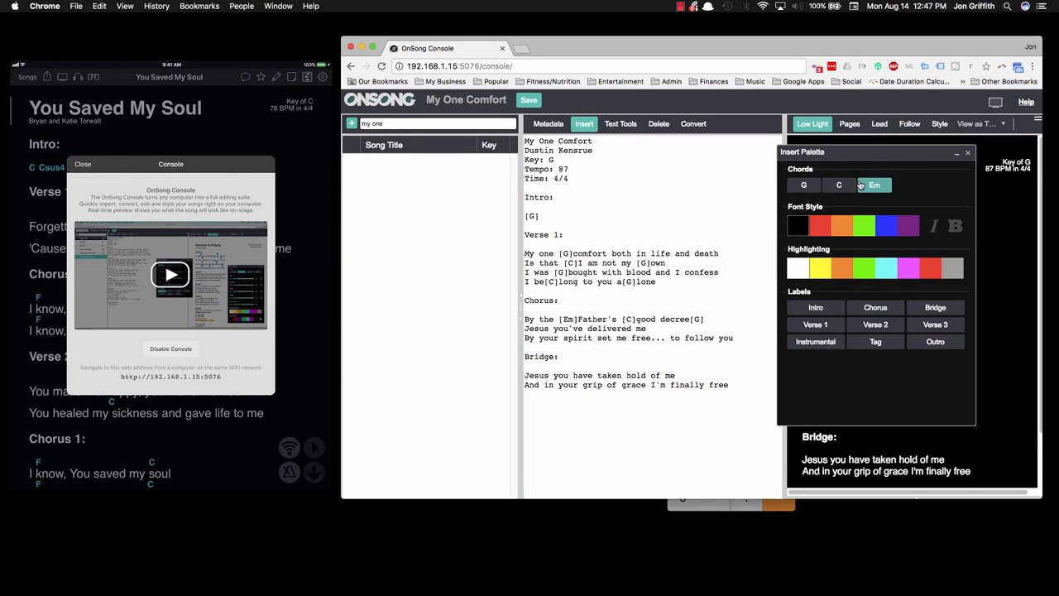
{"action": "left_click", "coordinate": [617, 328]}
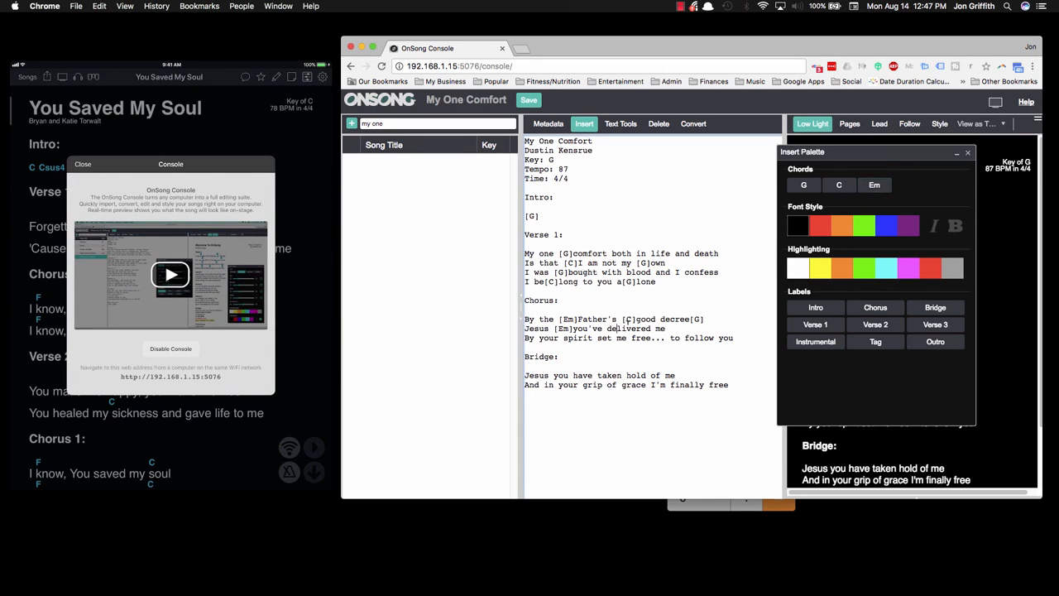
{"action": "left_click", "coordinate": [839, 184]}
{"action": "left_click", "coordinate": [671, 329]}
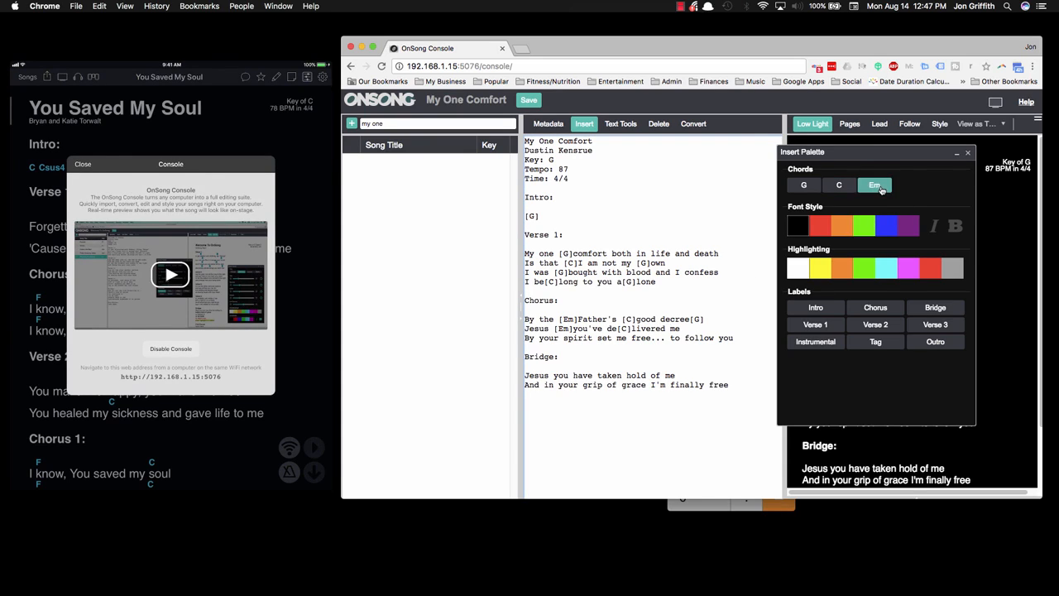
{"action": "left_click", "coordinate": [803, 185]}
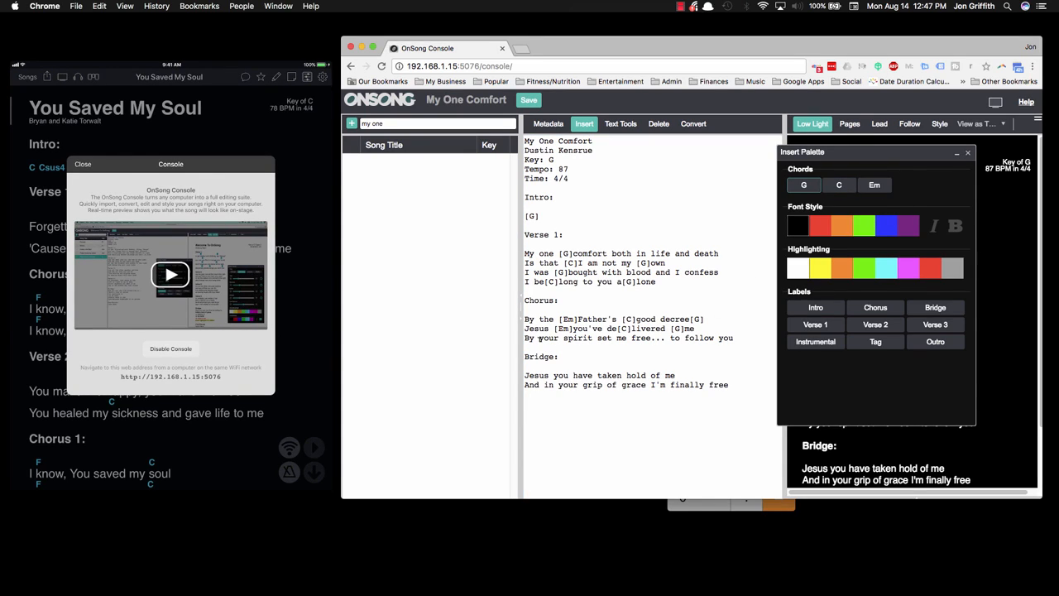
Step: Insert chords in the third Chorus line: [Em] inside "s[Em]pirit", [C] before "set" and [G] inside "fr[G]ee"
{"action": "left_click", "coordinate": [569, 338]}
{"action": "left_click", "coordinate": [873, 184]}
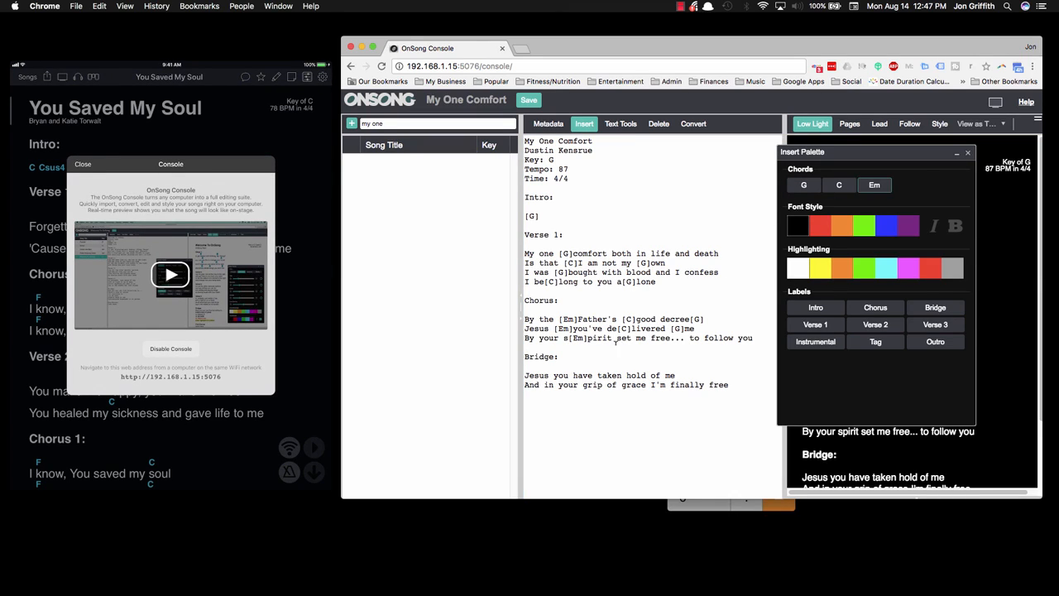
{"action": "left_click", "coordinate": [839, 184]}
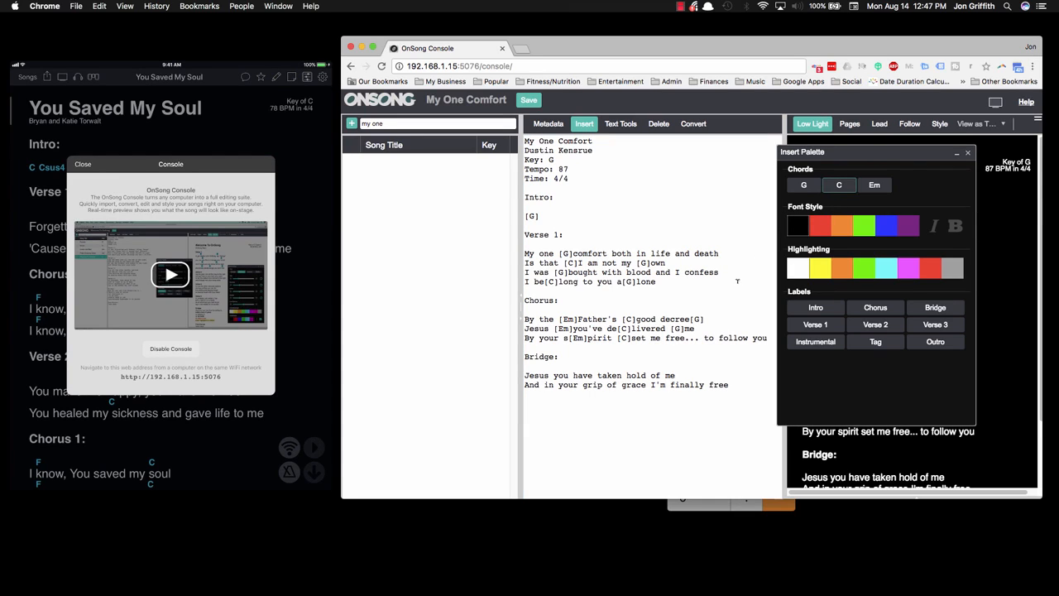
{"action": "left_click", "coordinate": [668, 335]}
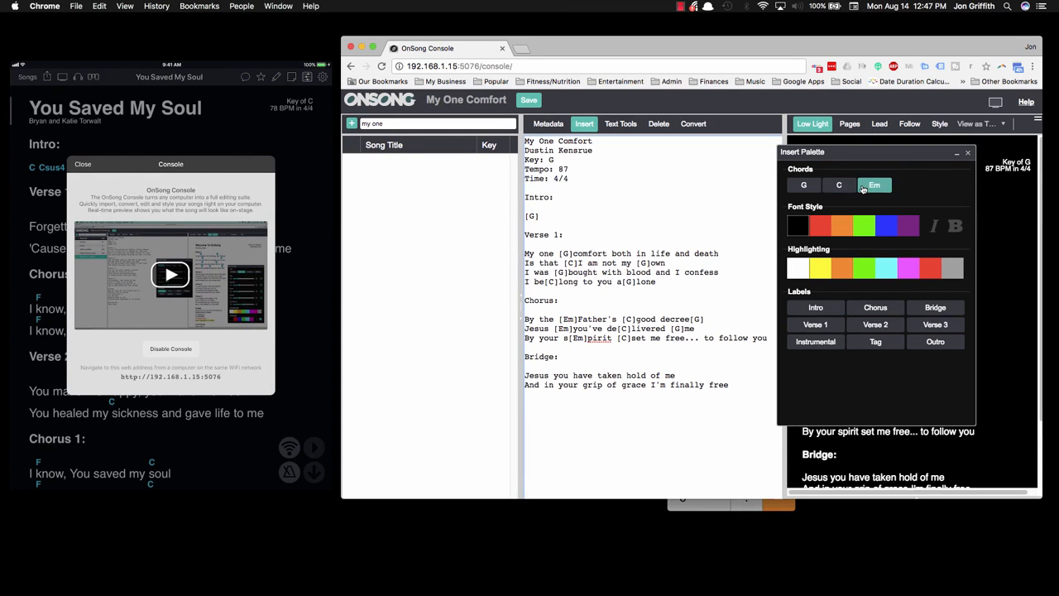
{"action": "left_click", "coordinate": [803, 185]}
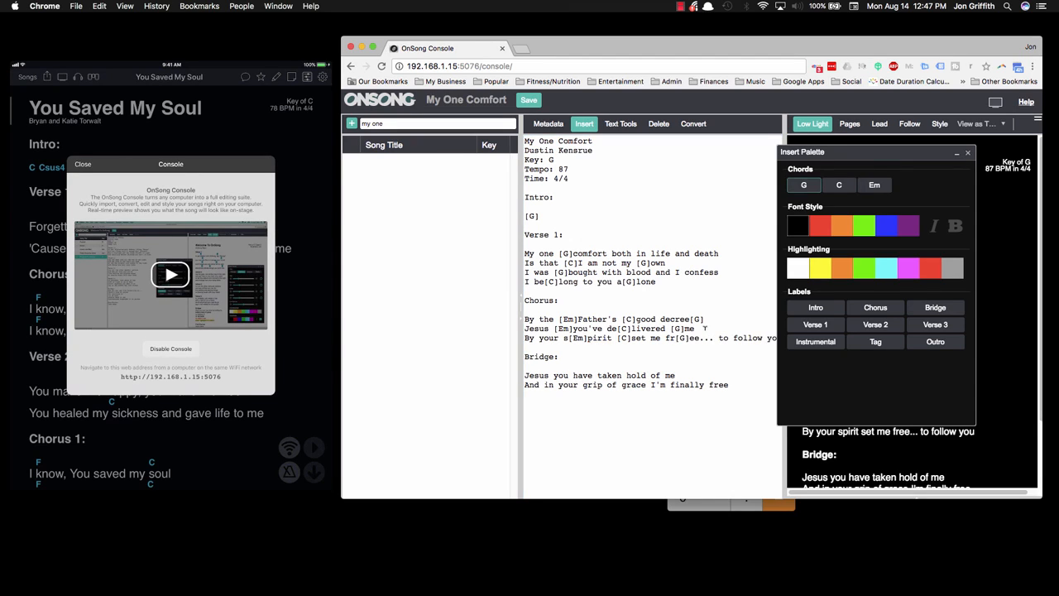
Step: Insert [D] before "follow" and [G] before "you" at the end of the third Chorus line
{"action": "left_click", "coordinate": [733, 338]}
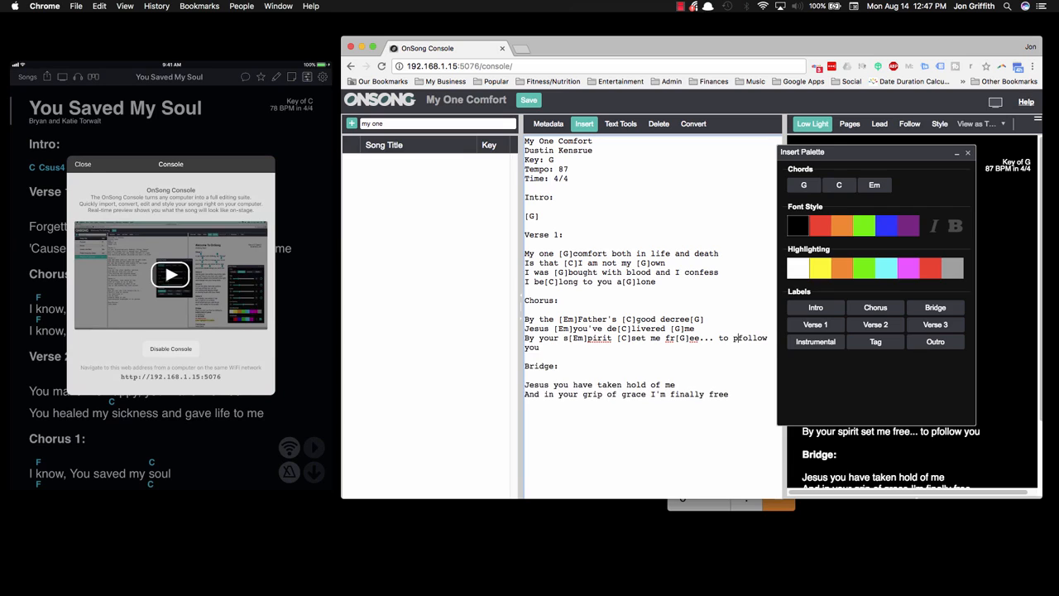
{"action": "type", "text": "[D]"}
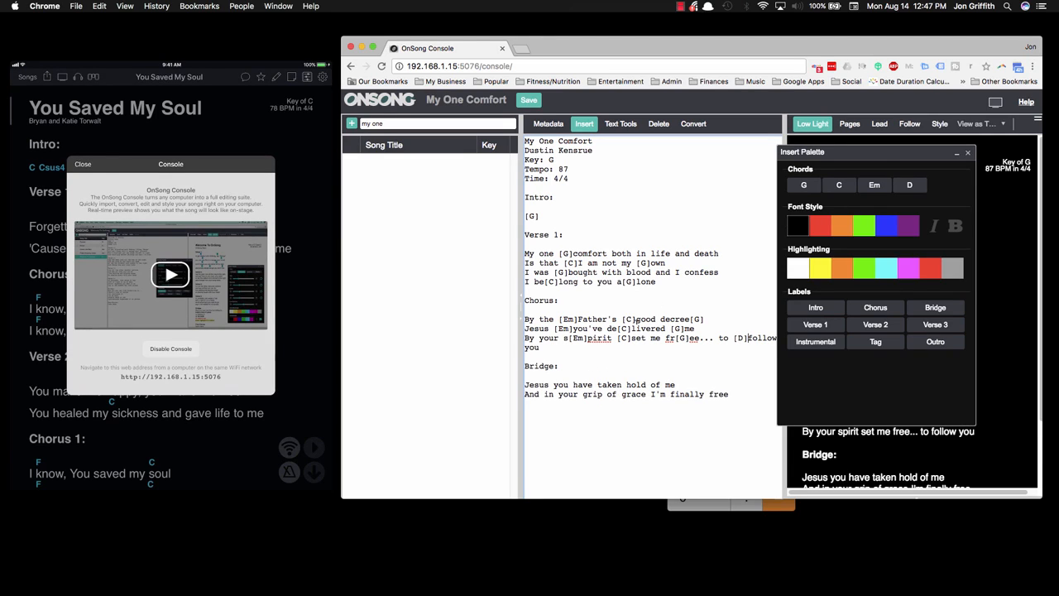
{"action": "left_click", "coordinate": [525, 348]}
{"action": "left_click", "coordinate": [812, 188]}
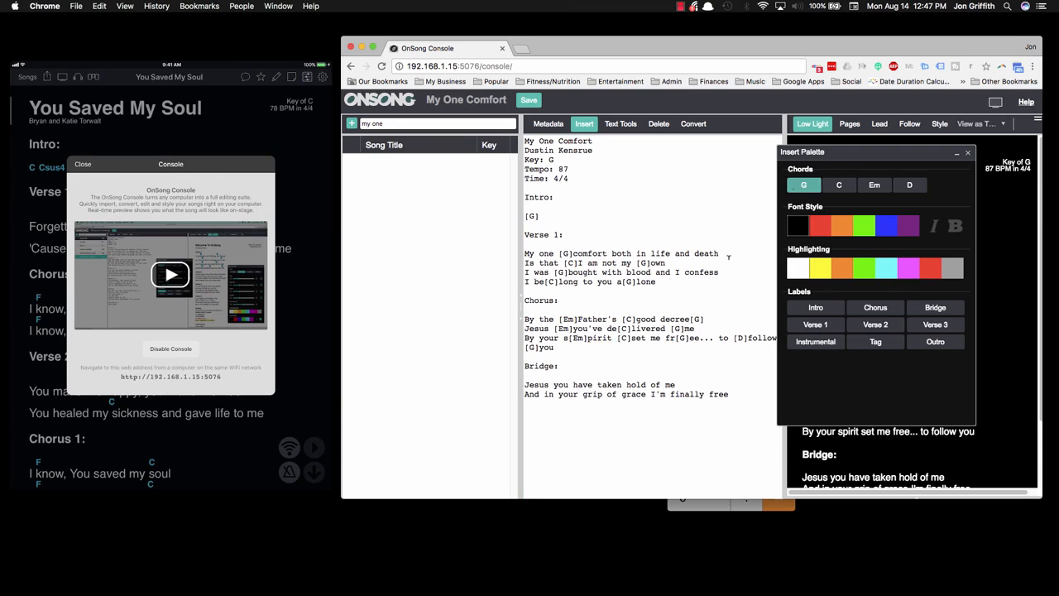
Step: Insert chords in the first Bridge line: [C] before "Jesus" and [G] before "me"
{"action": "left_click", "coordinate": [525, 384]}
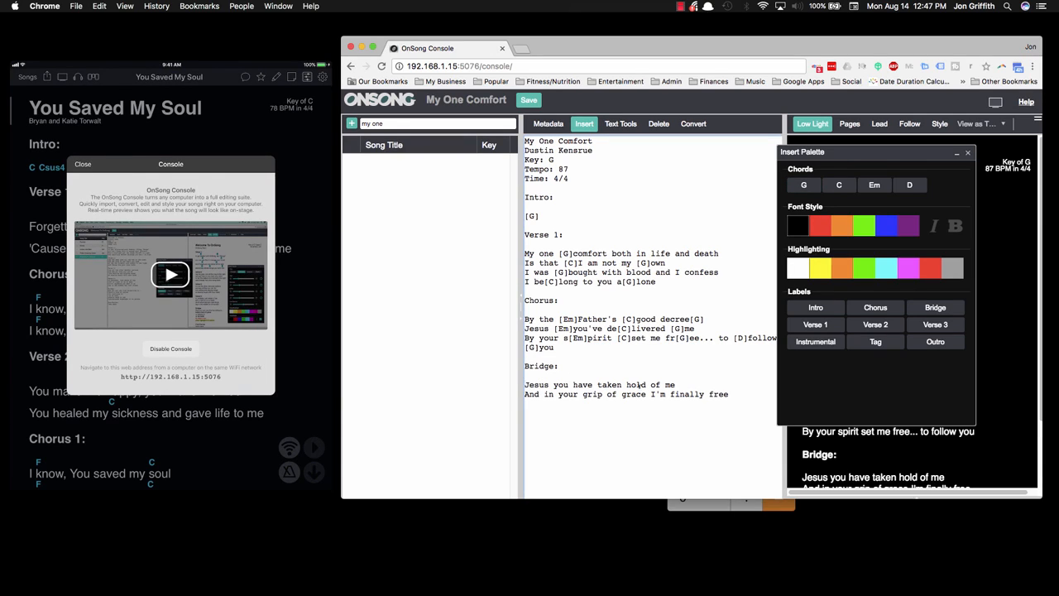
{"action": "left_click", "coordinate": [838, 185]}
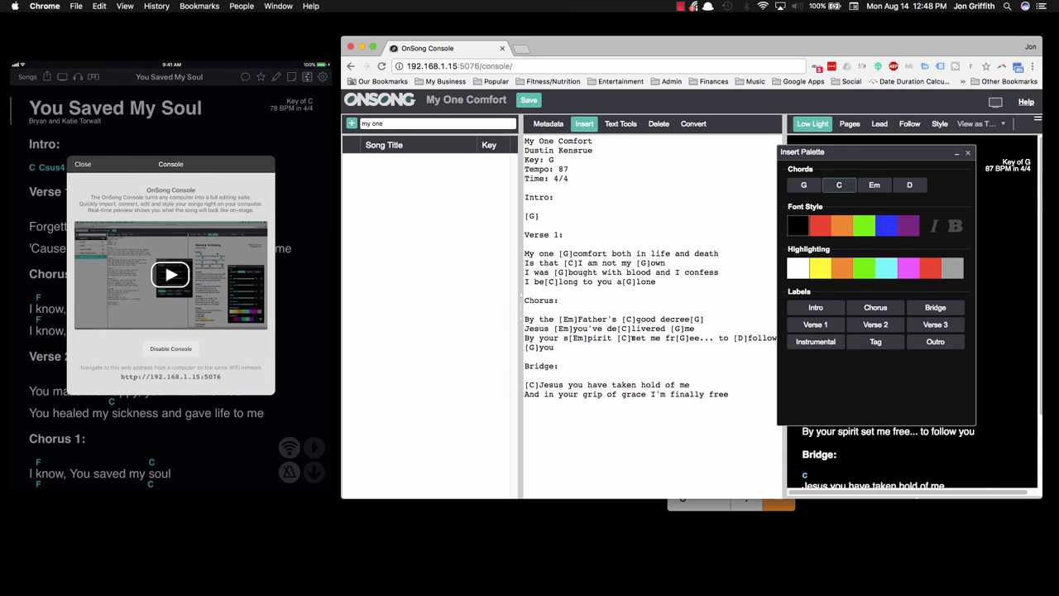
{"action": "left_click", "coordinate": [679, 377]}
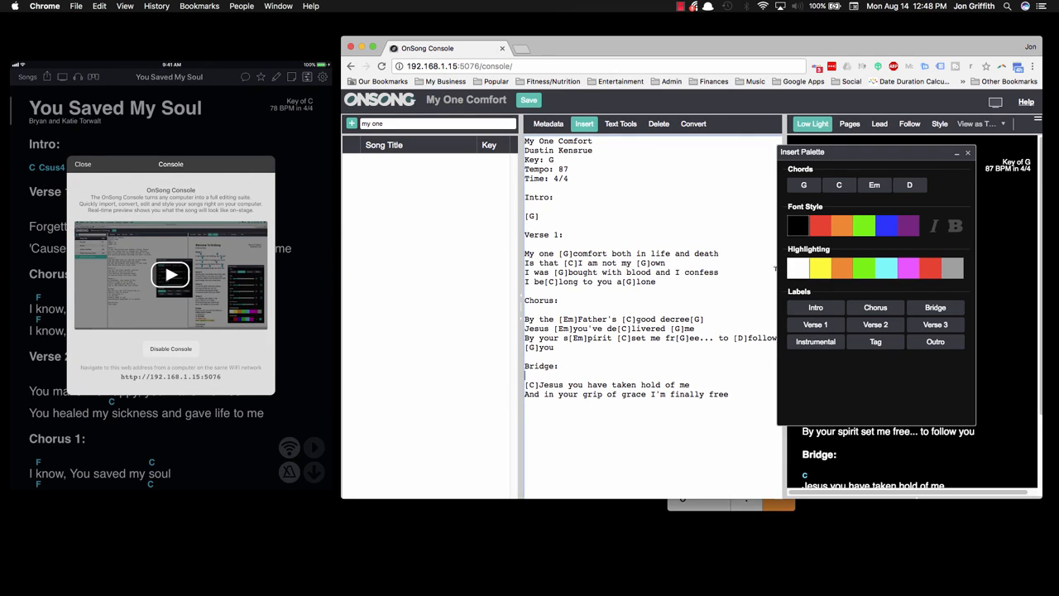
{"action": "left_click", "coordinate": [803, 186]}
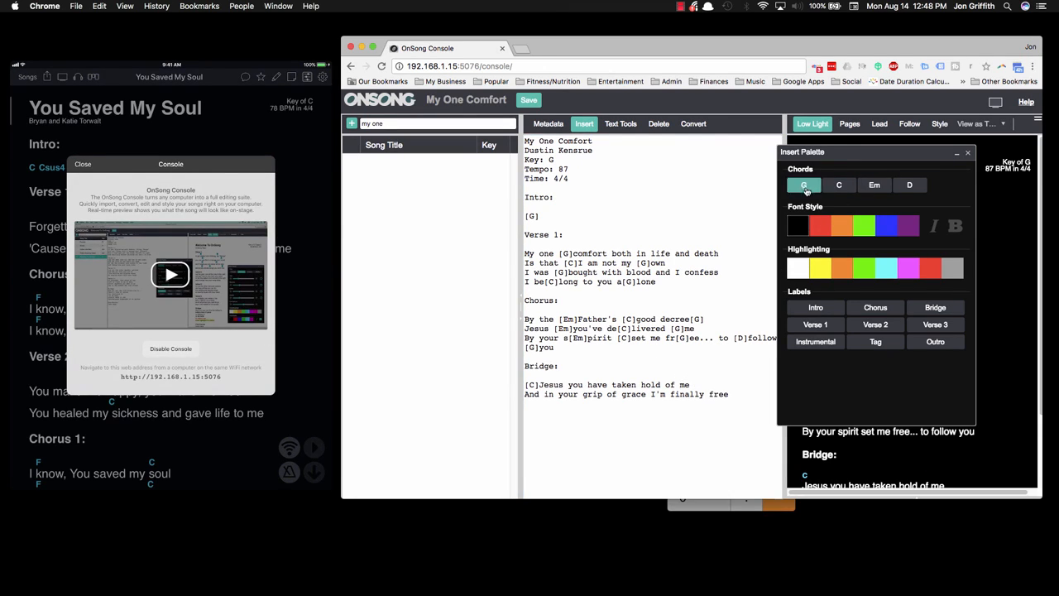
Step: Insert chords in the second Bridge line: [C] before "And" and [G] before "free"
{"action": "left_click", "coordinate": [524, 393]}
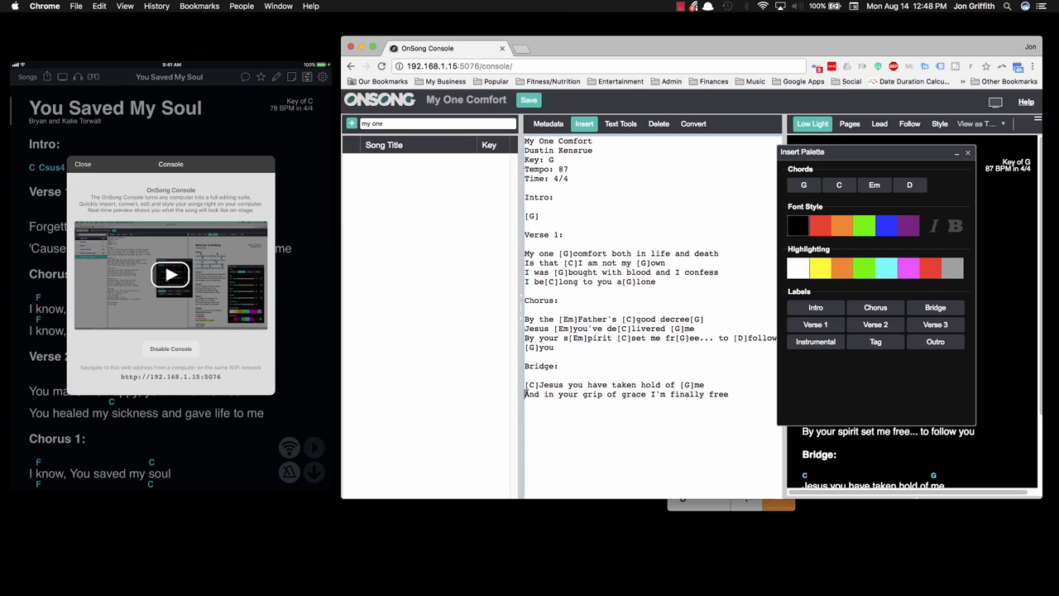
{"action": "left_click", "coordinate": [839, 185]}
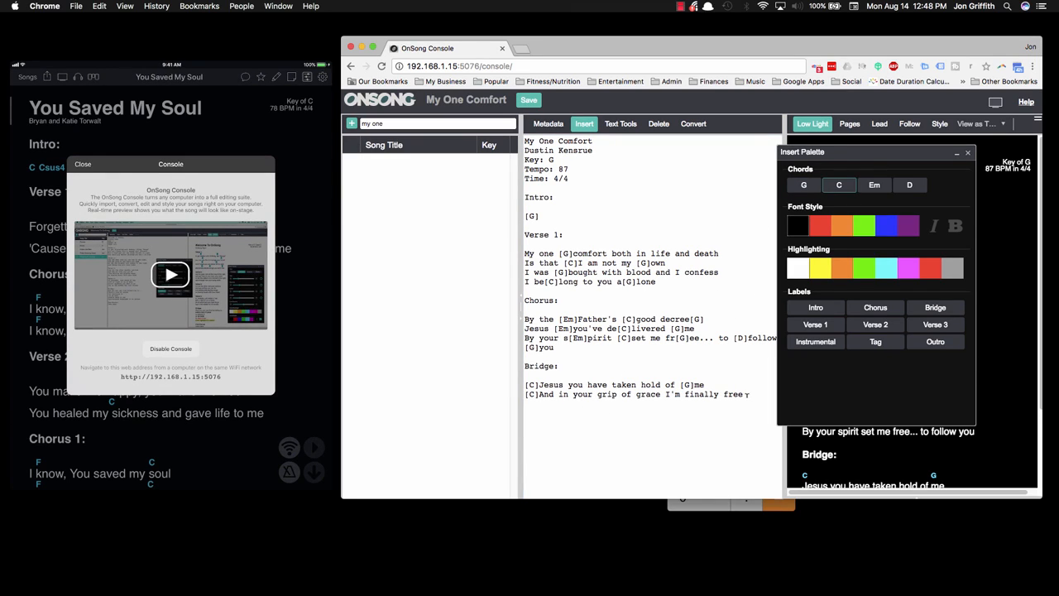
{"action": "left_click", "coordinate": [723, 394]}
{"action": "left_click", "coordinate": [803, 186]}
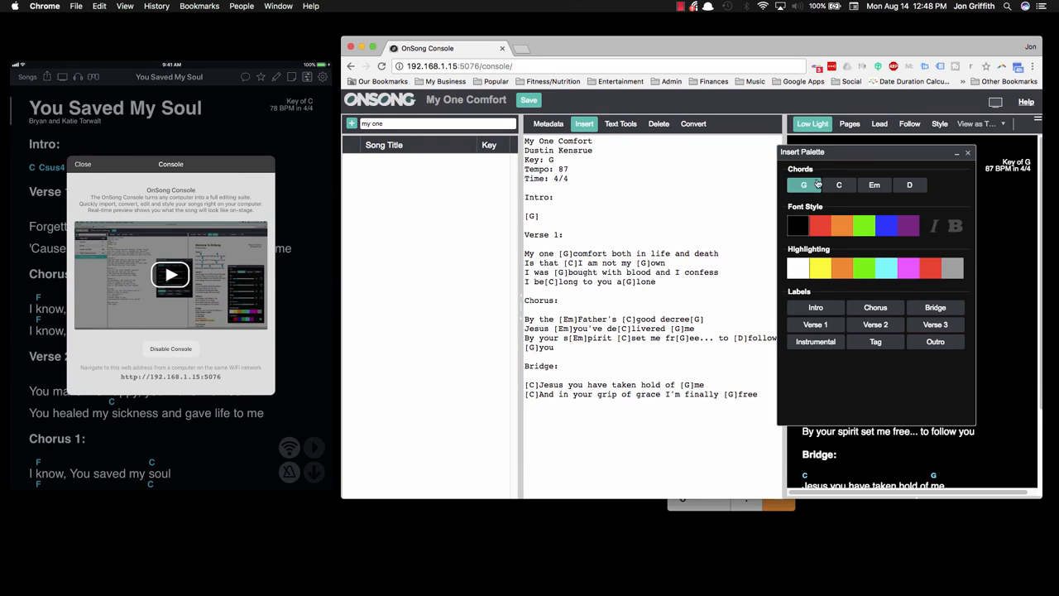
Step: Close the Insert Palette, and switch to the mirrored iPad view in QuickTime Player and back to the OnSong Console
{"action": "left_click_drag", "start_coordinate": [824, 154], "coordinate": [884, 140]}
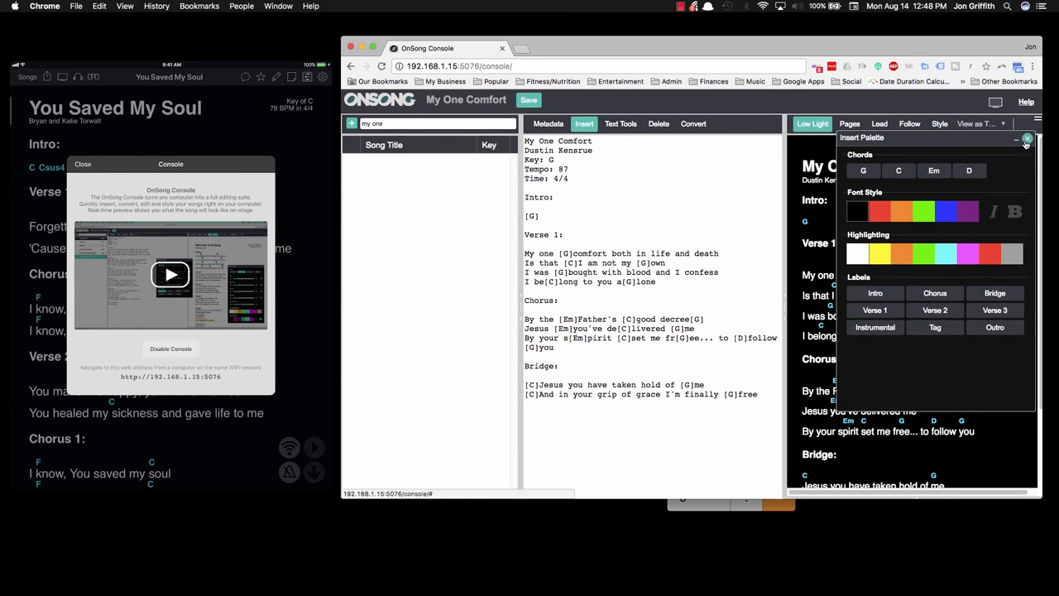
{"action": "left_click", "coordinate": [1027, 139]}
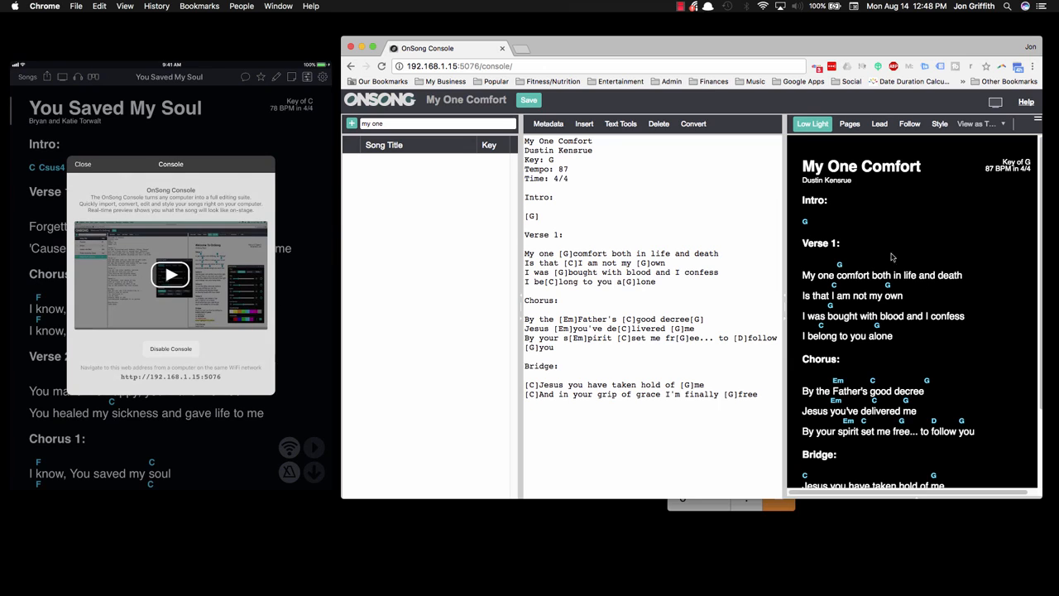
{"action": "left_click", "coordinate": [153, 167]}
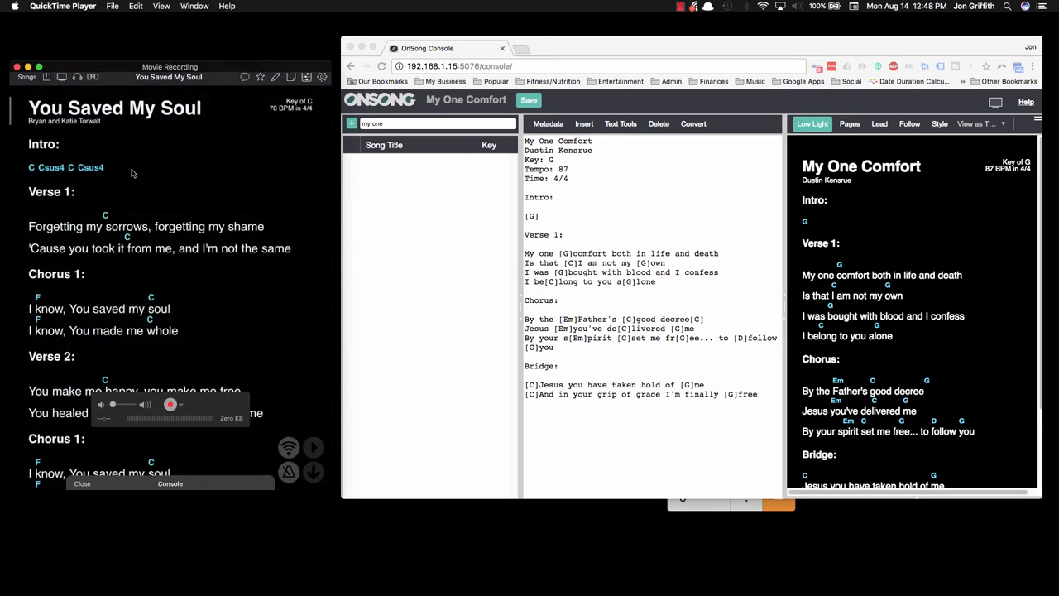
{"action": "left_click", "coordinate": [887, 246]}
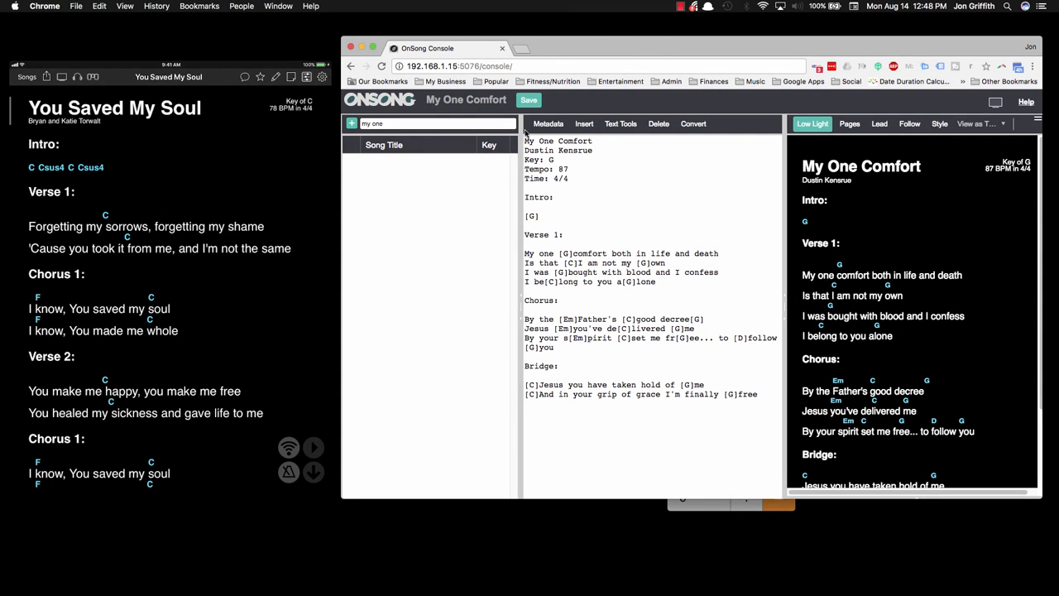
Step: Save the song and turn on Lead mode for the preview
{"action": "left_click", "coordinate": [528, 101]}
{"action": "left_click", "coordinate": [878, 126]}
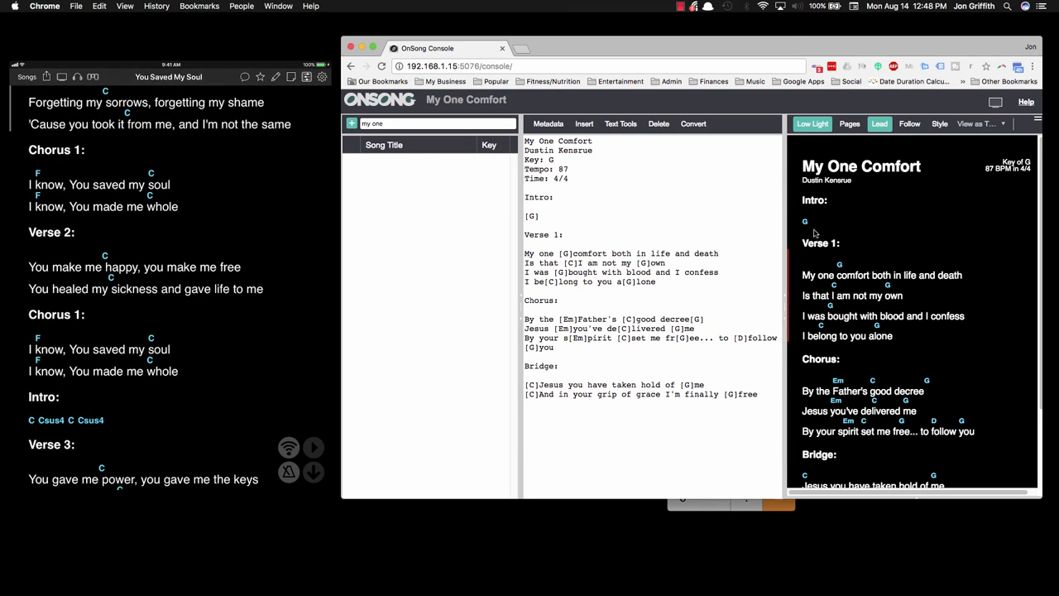
Step: Search the song list again for "my one"
{"action": "left_click", "coordinate": [415, 124]}
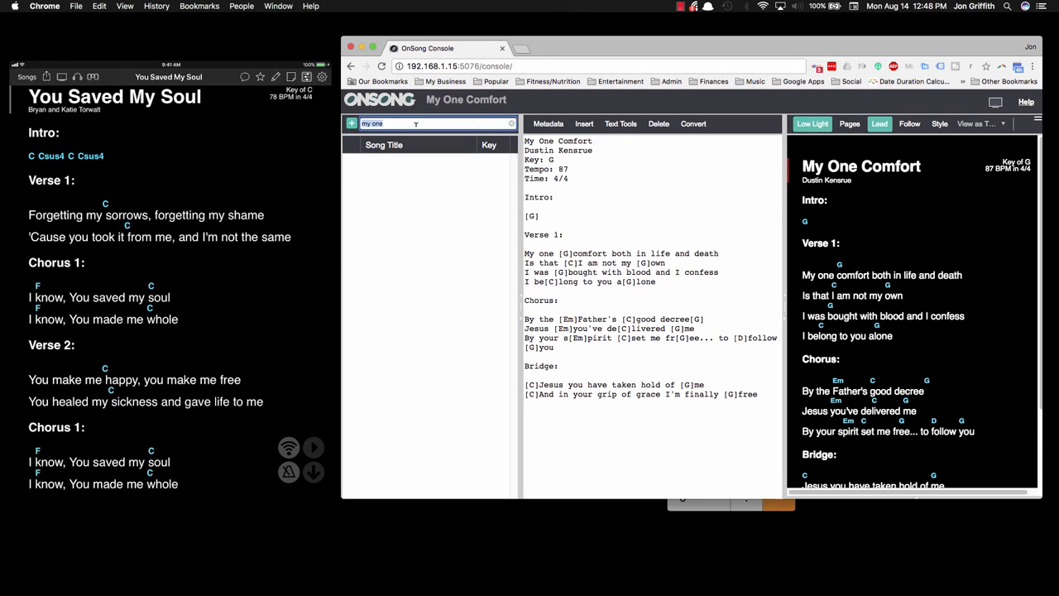
{"action": "key", "text": "BackSpace"}
{"action": "type", "text": "my one"}
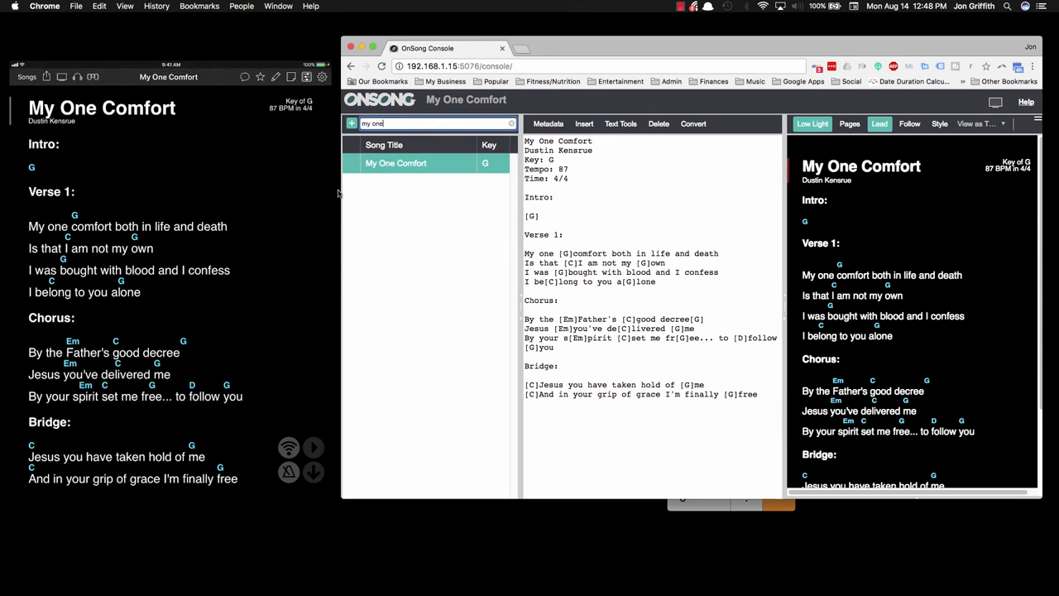
Step: Add a blank line below the Time metadata, and open the Metadata Palette at its Flow field
{"action": "left_click", "coordinate": [593, 193]}
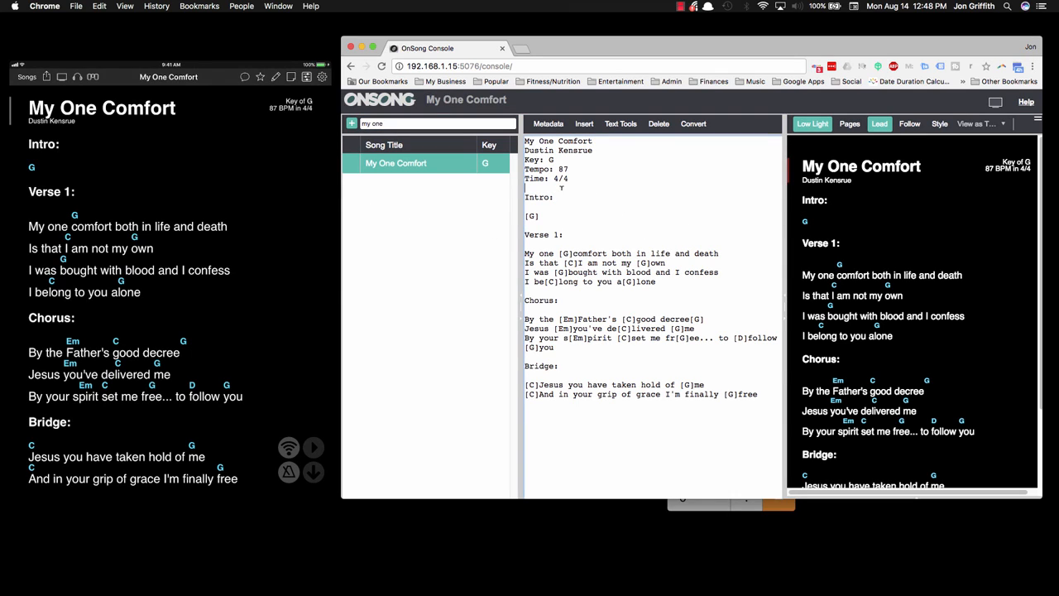
{"action": "key", "text": "Return"}
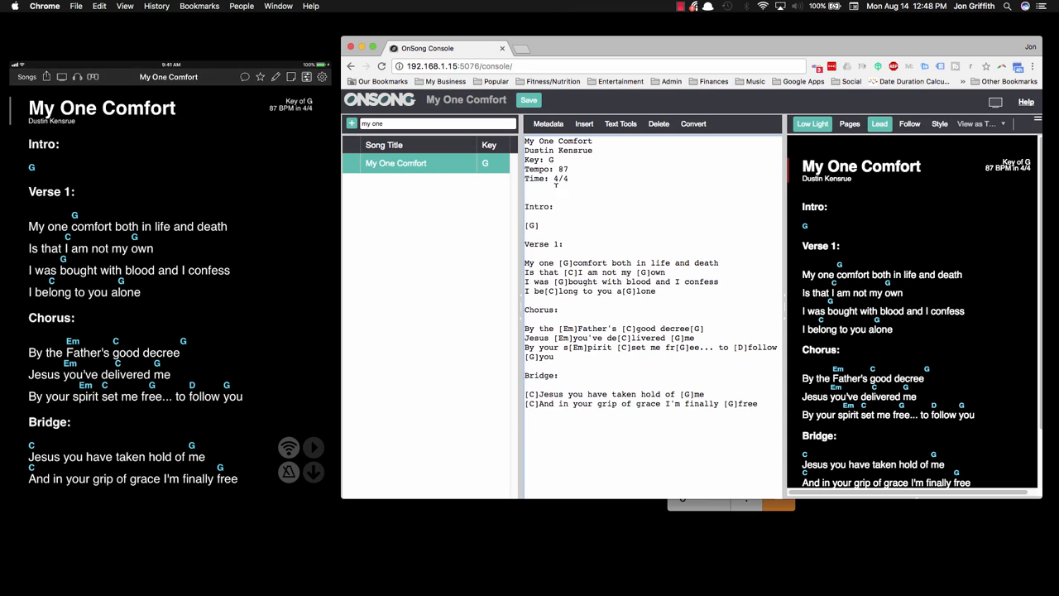
{"action": "left_click", "coordinate": [549, 124]}
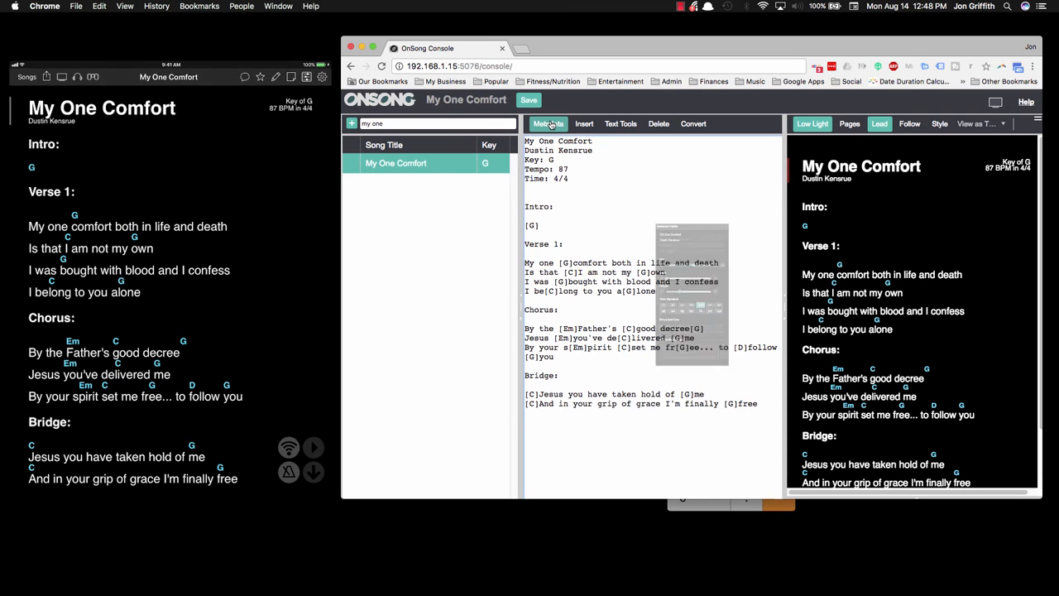
{"action": "left_click_drag", "start_coordinate": [664, 117], "coordinate": [762, 83]}
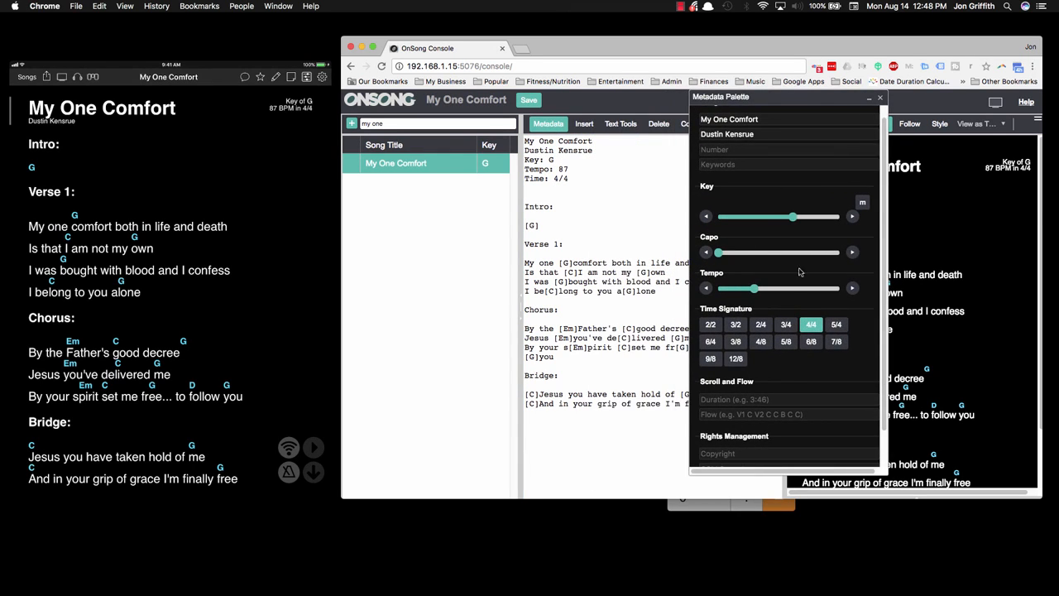
{"action": "scroll", "coordinate": [885, 260], "scroll_direction": "down", "scroll_amount": 2}
{"action": "scroll", "coordinate": [890, 260], "scroll_direction": "down", "scroll_amount": 2}
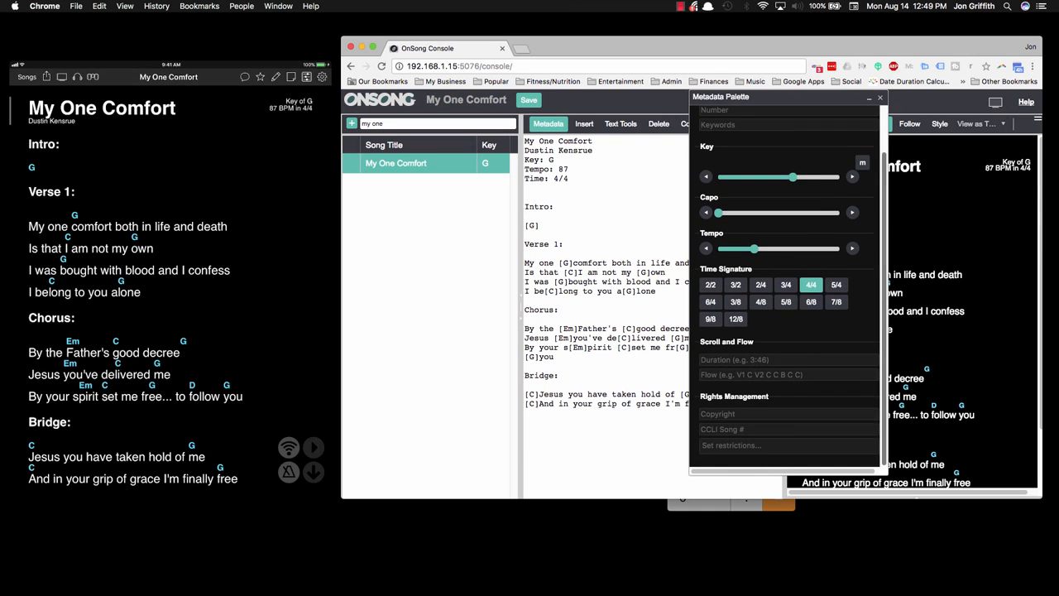
{"action": "left_click", "coordinate": [749, 374]}
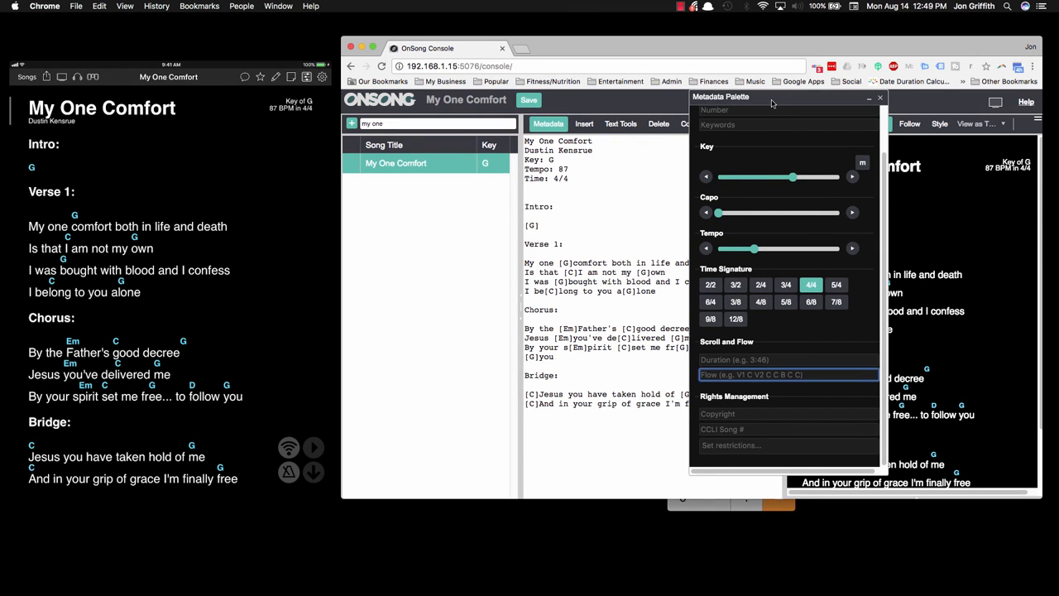
Step: Widen the browser window and place the Metadata Palette over the song list, clear of the lyrics, with its Flow field active
{"action": "left_click_drag", "start_coordinate": [767, 104], "coordinate": [433, 124]}
{"action": "left_click_drag", "start_coordinate": [340, 110], "coordinate": [297, 110]}
{"action": "left_click_drag", "start_coordinate": [473, 123], "coordinate": [452, 122]}
{"action": "left_click_drag", "start_coordinate": [354, 122], "coordinate": [433, 177]}
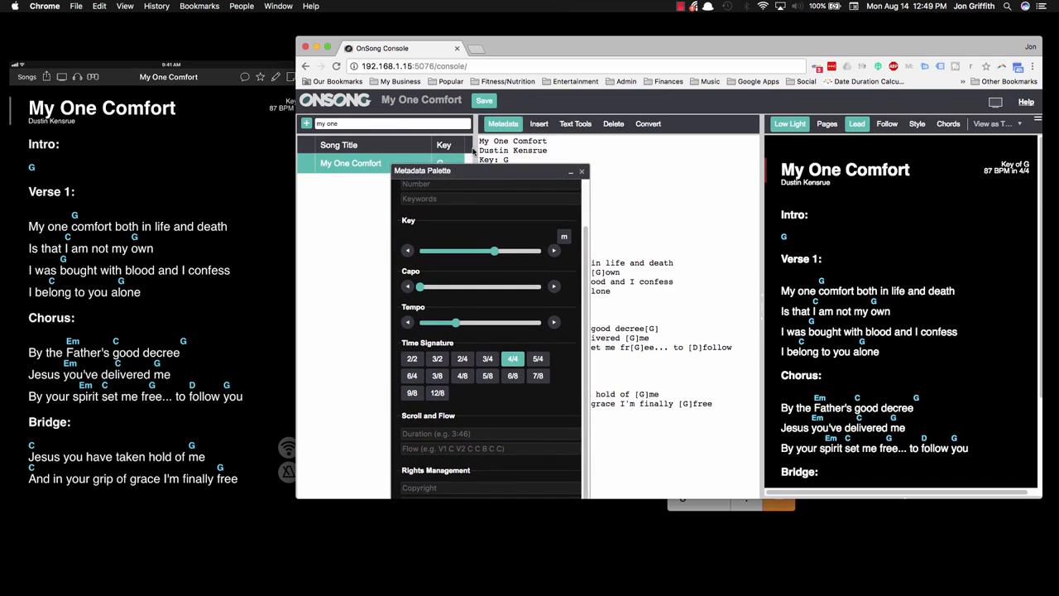
{"action": "left_click_drag", "start_coordinate": [542, 150], "coordinate": [452, 169]}
{"action": "left_click", "coordinate": [414, 397]}
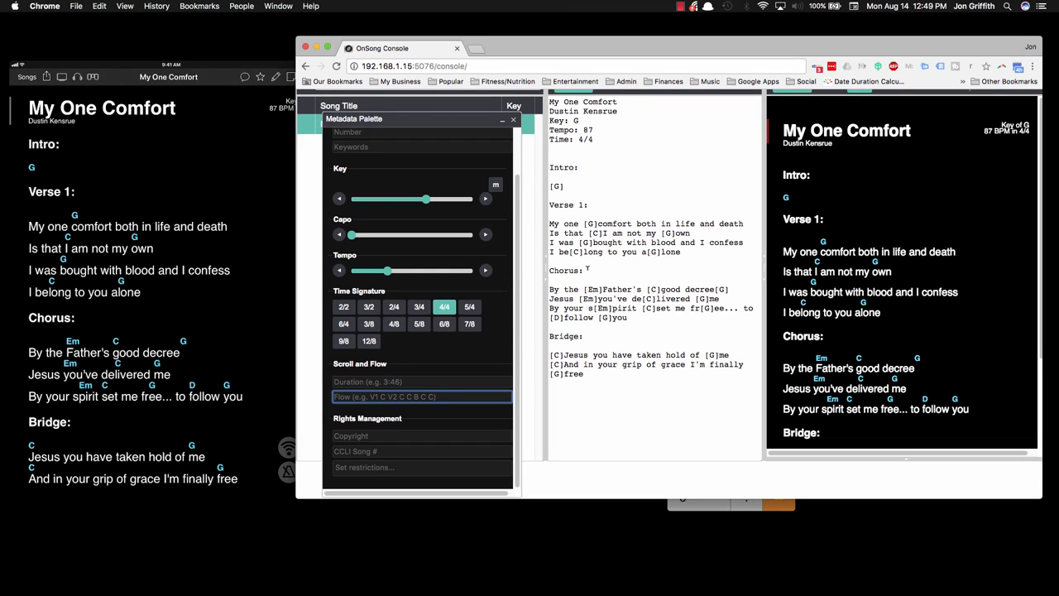
Step: Try a second "Chorus:" heading below the Bridge lyrics and delete it again
{"action": "left_click", "coordinate": [596, 376]}
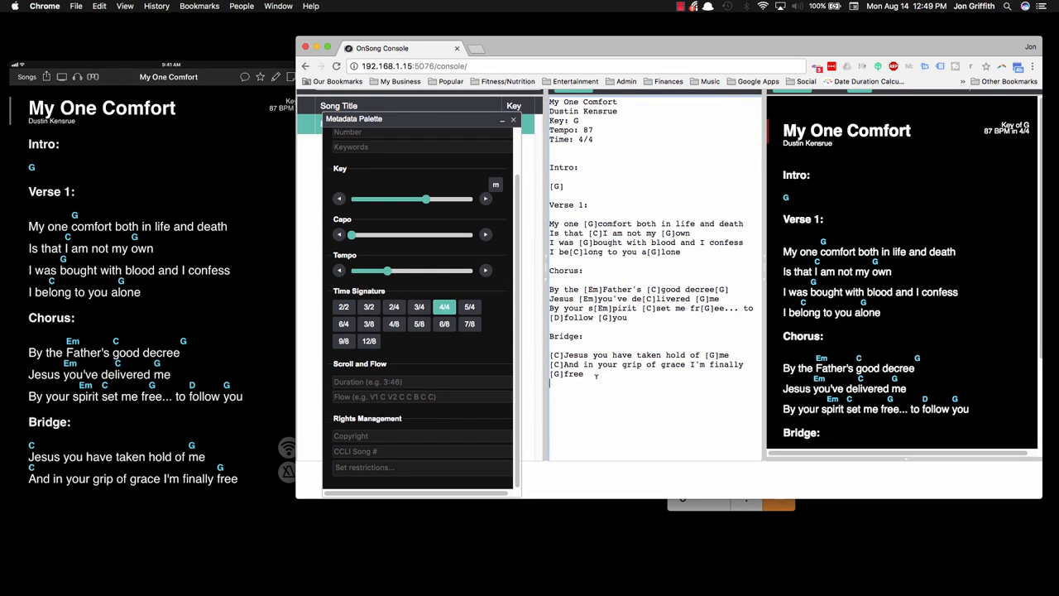
{"action": "key", "text": "Return"}
{"action": "key", "text": "Return"}
{"action": "type", "text": "Chorus:"}
{"action": "scroll", "coordinate": [844, 355], "scroll_direction": "down", "scroll_amount": 3}
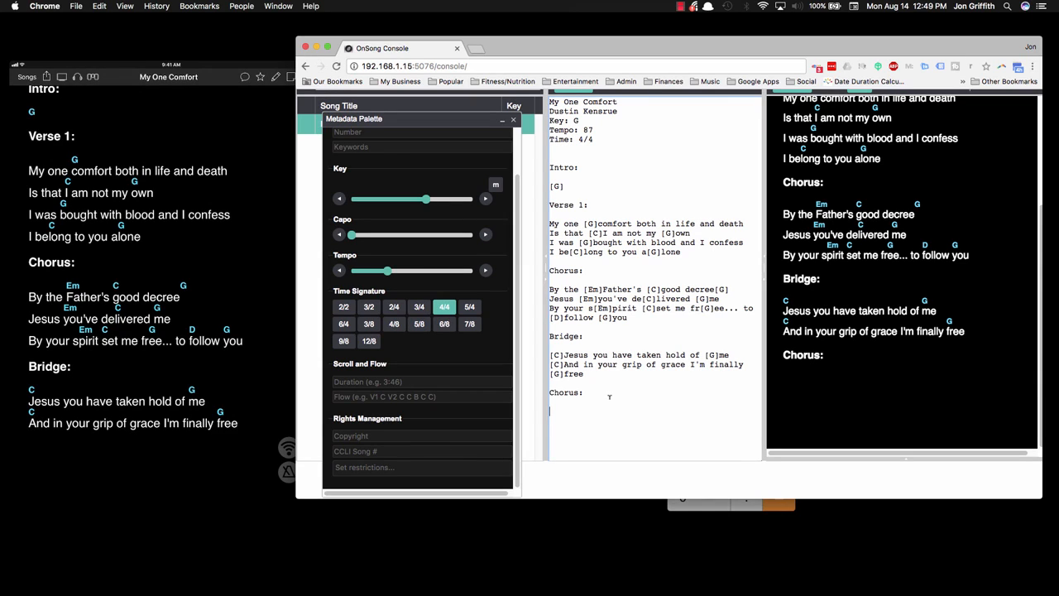
{"action": "left_click_drag", "start_coordinate": [608, 397], "coordinate": [533, 400]}
{"action": "key", "text": "BackSpace"}
{"action": "key", "text": "BackSpace"}
{"action": "key", "text": "BackSpace"}
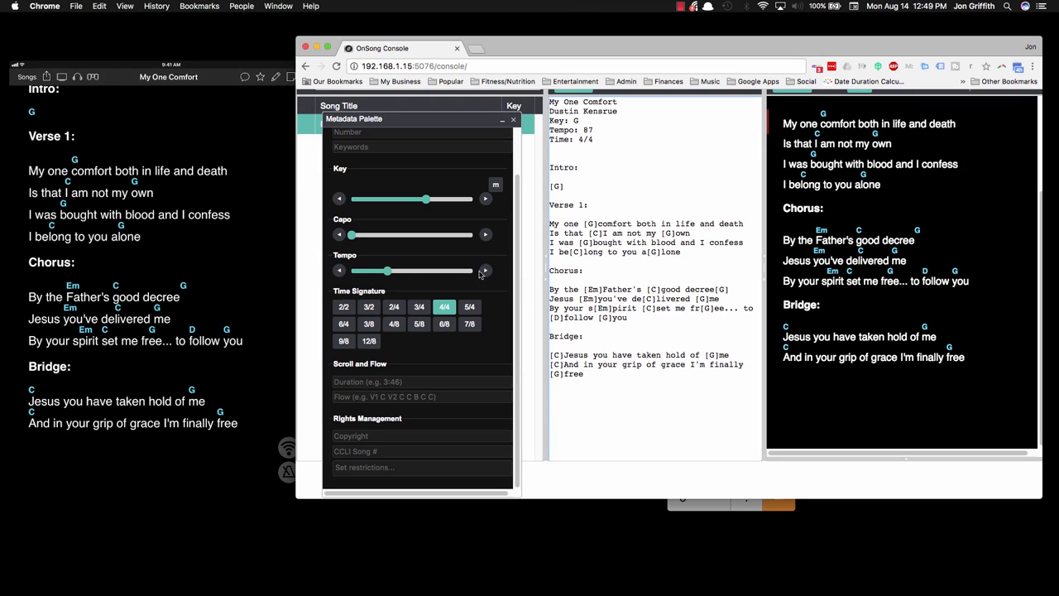
Step: Set the song's Flow to I,V1,C,V1,C,B,C in the Metadata Palette
{"action": "left_click", "coordinate": [378, 122]}
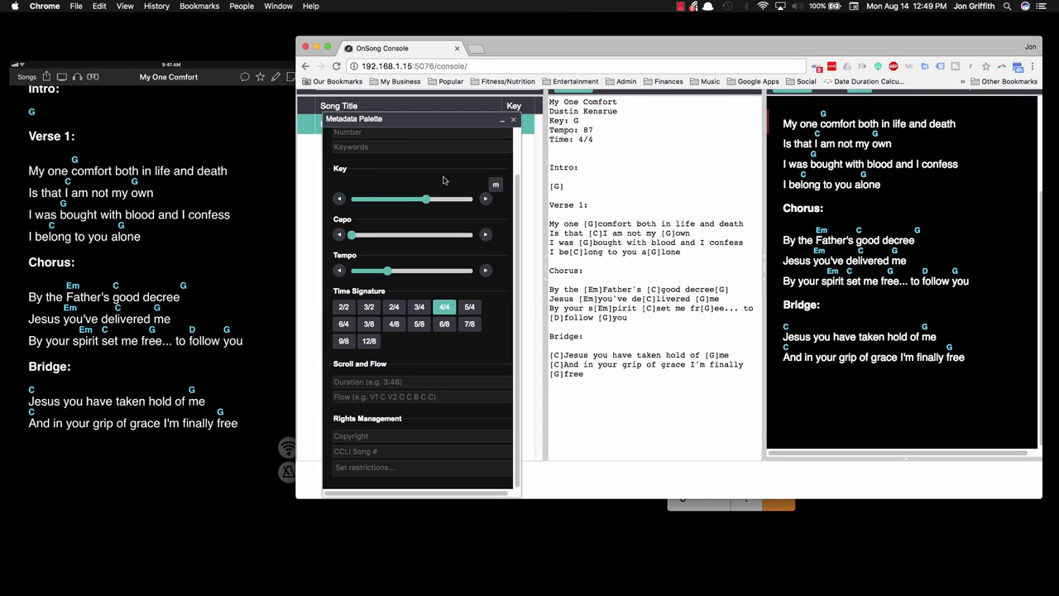
{"action": "left_click", "coordinate": [373, 398]}
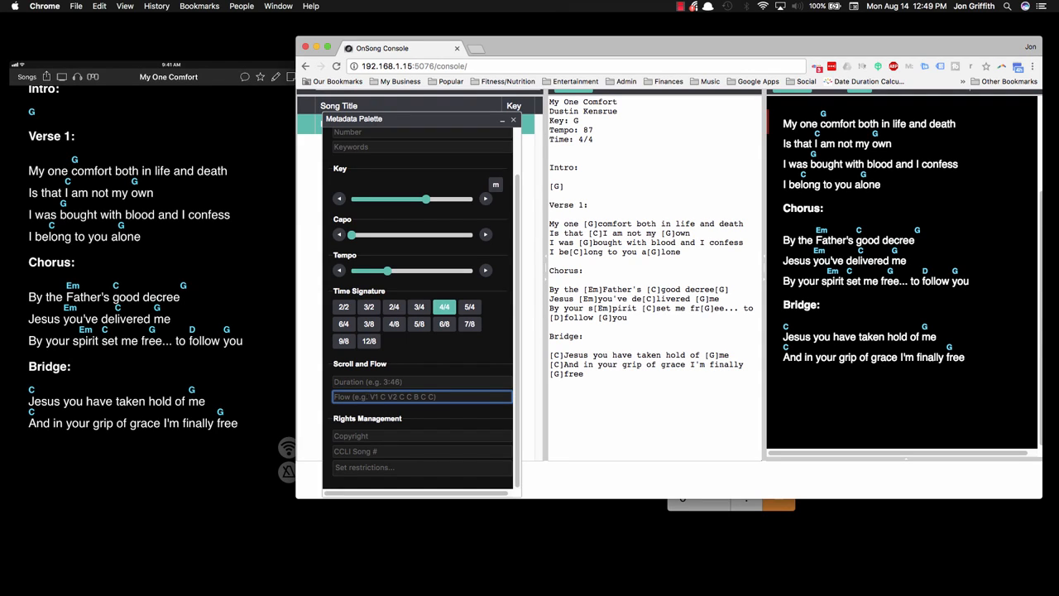
{"action": "type", "text": "I,V1,C,V1,C,B"}
{"action": "type", "text": ",C"}
{"action": "left_click", "coordinate": [605, 420]}
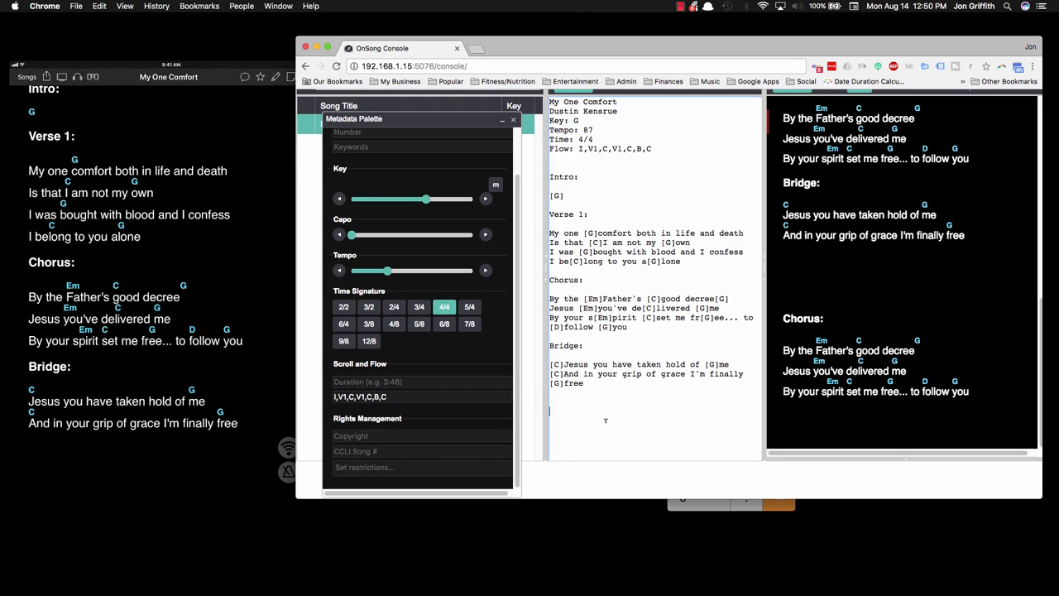
Step: Remove "I," from the start of the Flow line in the song text and enter it again
{"action": "left_click", "coordinate": [396, 397]}
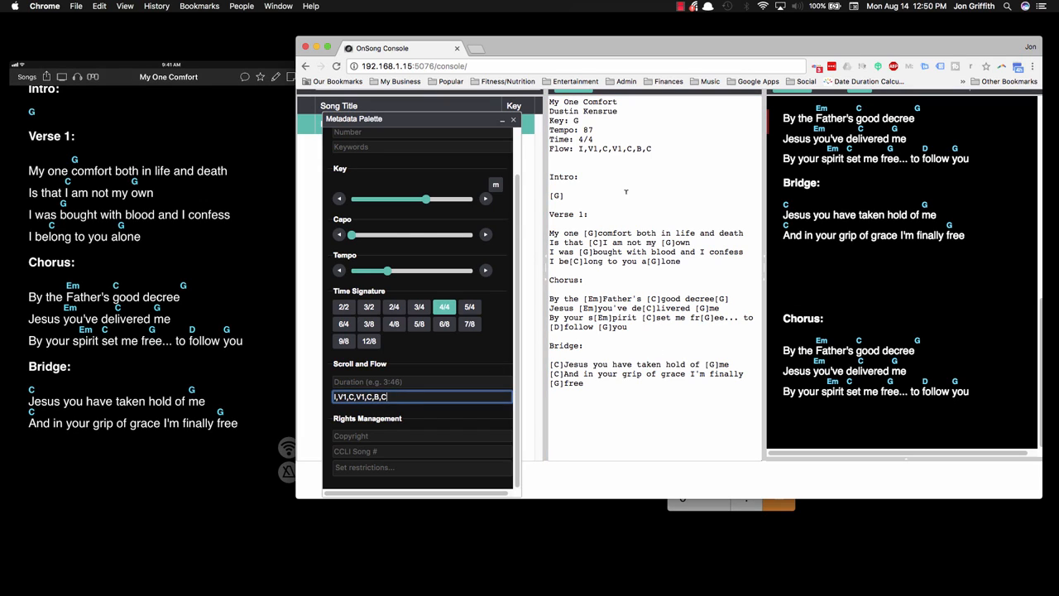
{"action": "left_click", "coordinate": [595, 147]}
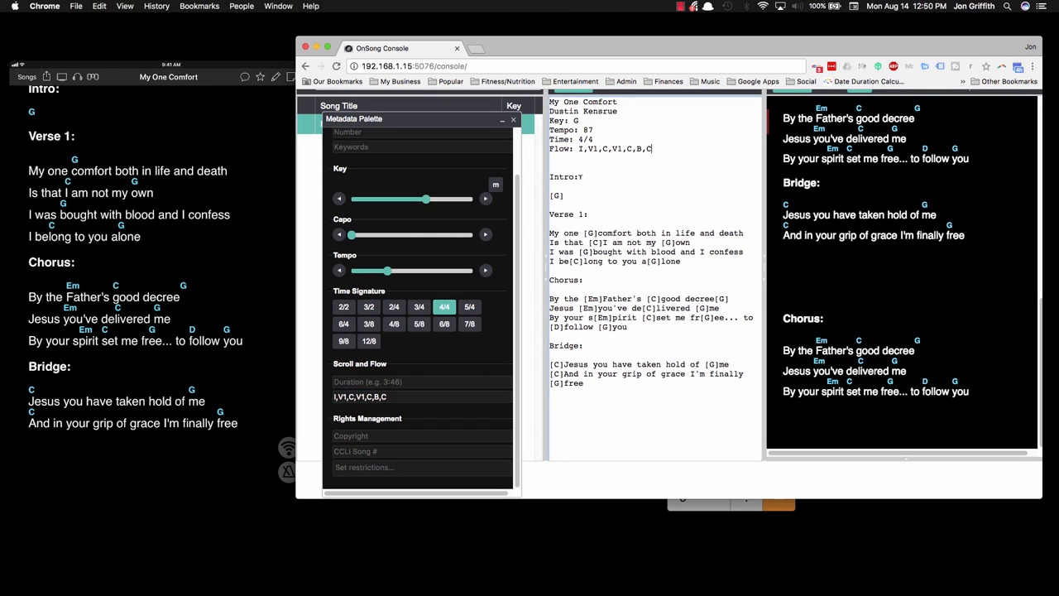
{"action": "left_click", "coordinate": [584, 149]}
{"action": "left_click", "coordinate": [589, 148]}
{"action": "scroll", "coordinate": [809, 240], "scroll_direction": "up", "scroll_amount": 10}
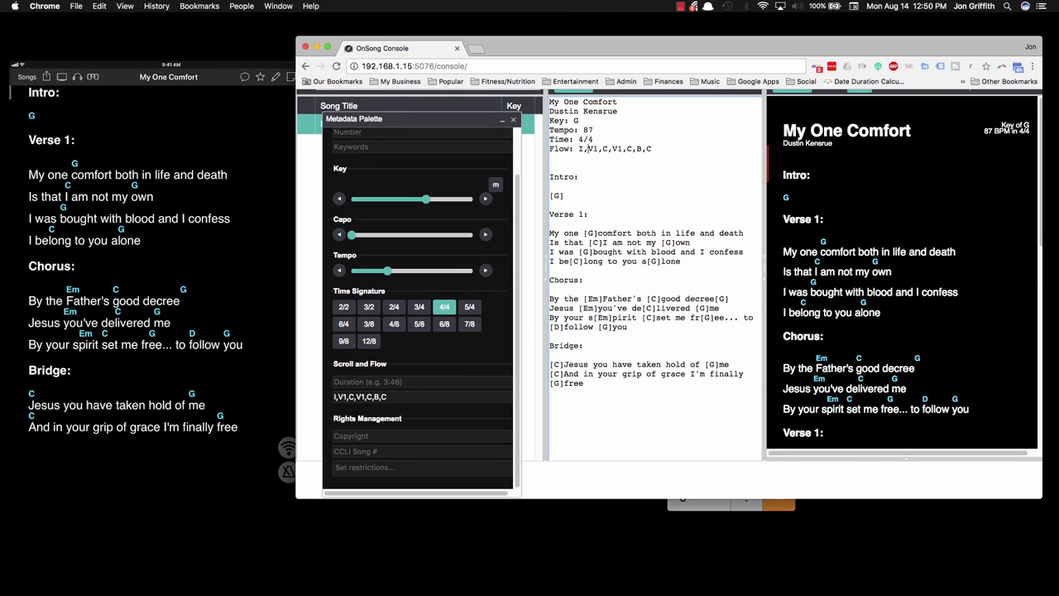
{"action": "key", "text": "BackSpace"}
{"action": "key", "text": "BackSpace"}
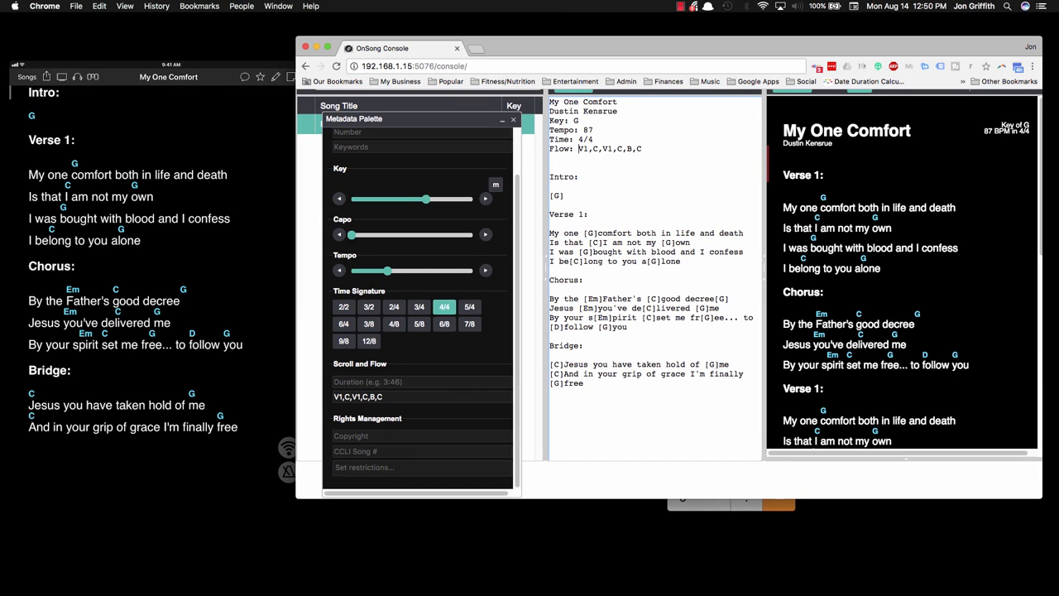
{"action": "type", "text": "I,"}
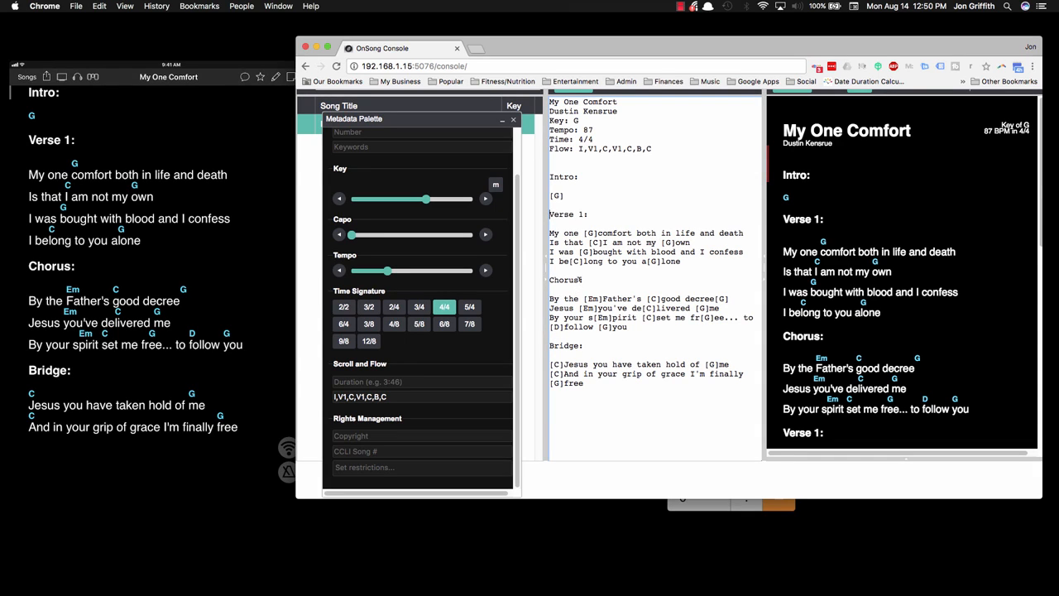
Step: Try numbering the Chorus heading and its Flow entry with 1, and remove the numbers again
{"action": "left_click", "coordinate": [581, 280]}
{"action": "type", "text": "1"}
{"action": "left_click", "coordinate": [608, 149]}
{"action": "type", "text": "1"}
{"action": "key", "text": "BackSpace"}
{"action": "left_click", "coordinate": [587, 280]}
{"action": "key", "text": "BackSpace"}
{"action": "key", "text": "BackSpace"}
Step: Delete everything after "I" in the song's Flow line
{"action": "left_click", "coordinate": [580, 148]}
{"action": "left_click_drag", "start_coordinate": [586, 149], "coordinate": [685, 147]}
{"action": "key", "text": "BackSpace"}
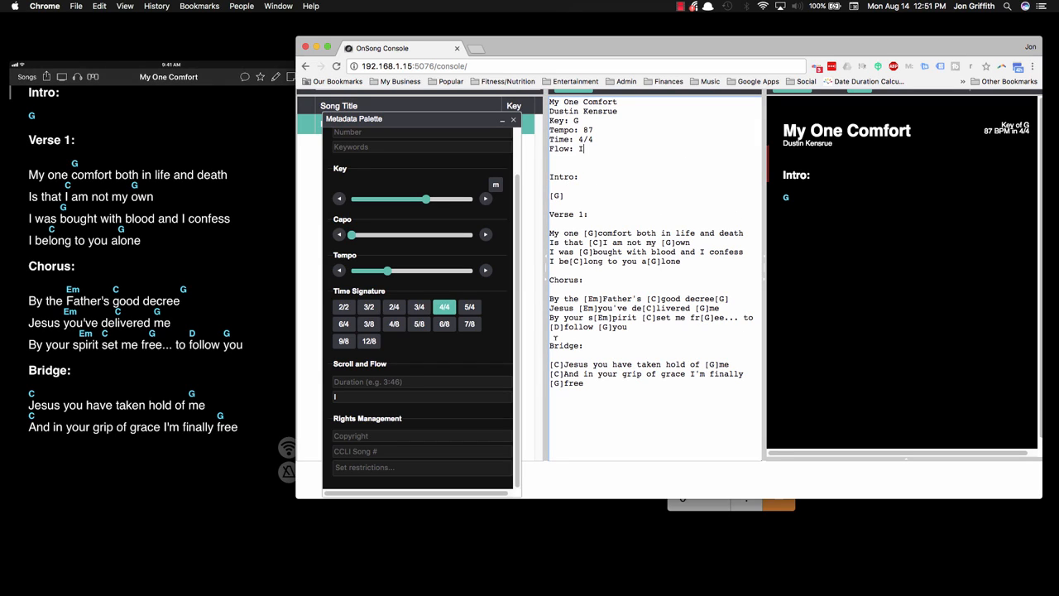
Step: Extend the Flow line in the song text to I,V1,C,C,C, and review the repeated choruses in the preview
{"action": "type", "text": "V1"}
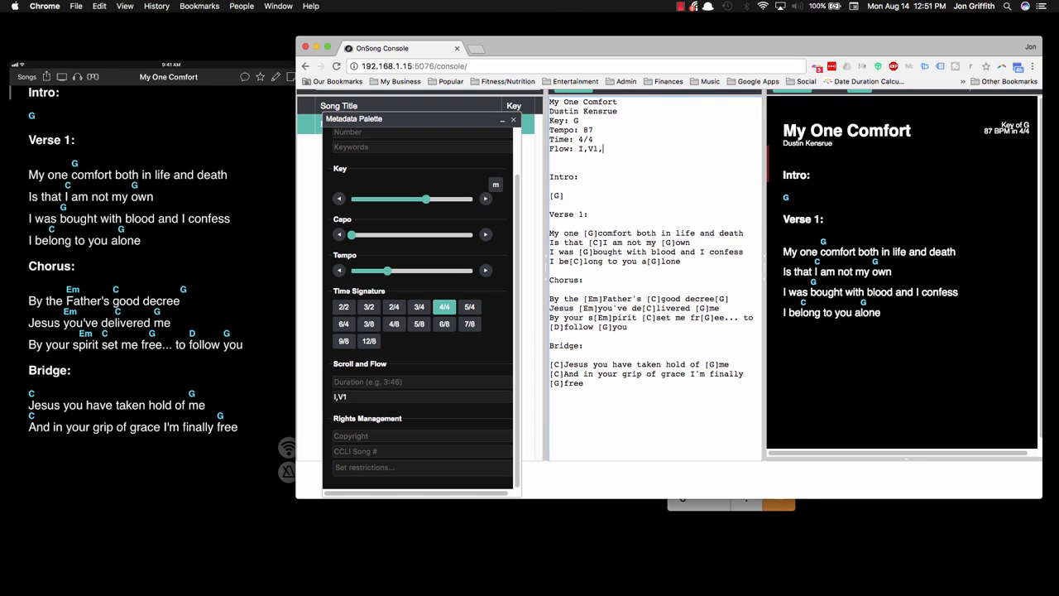
{"action": "type", "text": ",C"}
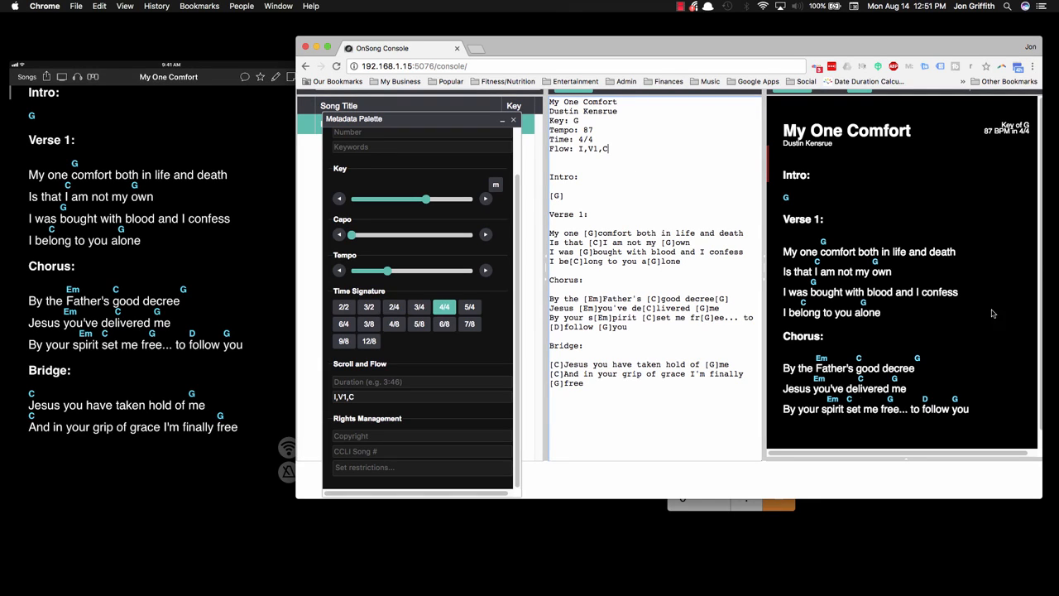
{"action": "type", "text": ",C,C,"}
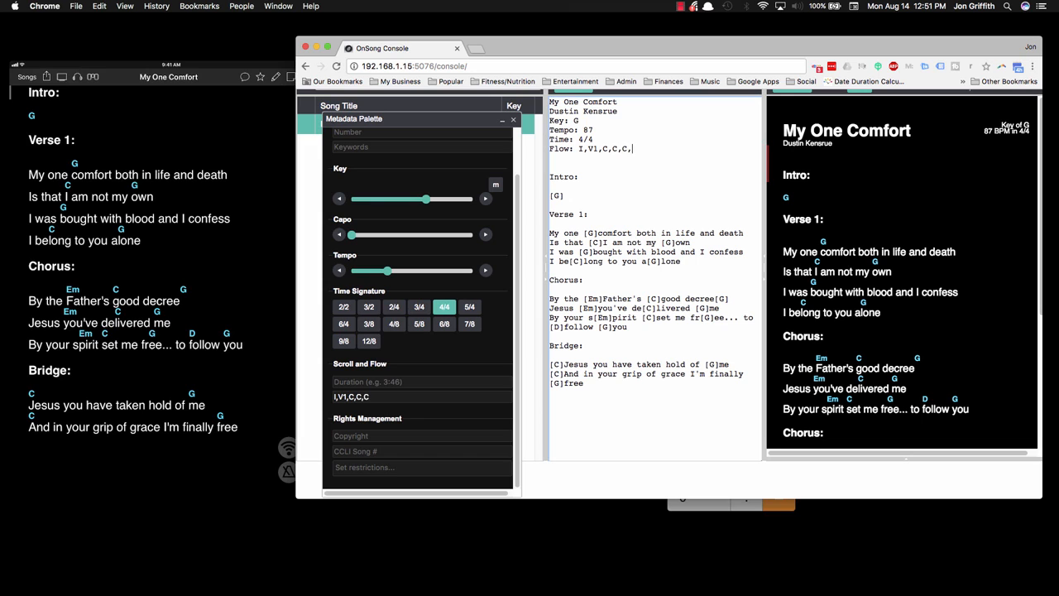
{"action": "scroll", "coordinate": [869, 279], "scroll_direction": "down", "scroll_amount": 3}
{"action": "scroll", "coordinate": [870, 279], "scroll_direction": "down", "scroll_amount": 6}
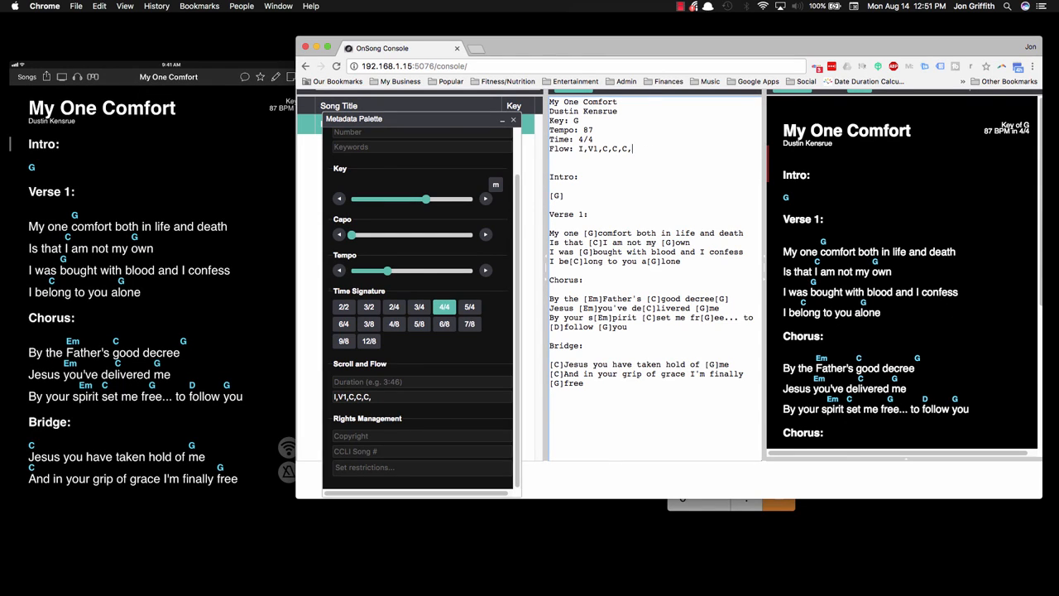
Step: Replace the repeated C entries after V1 so that the Flow line reads I,V1,C,V1,C,B,C
{"action": "key", "text": "BackSpace"}
{"action": "key", "text": "BackSpace"}
{"action": "key", "text": "BackSpace"}
{"action": "key", "text": "BackSpace"}
{"action": "key", "text": "BackSpace"}
{"action": "key", "text": "BackSpace"}
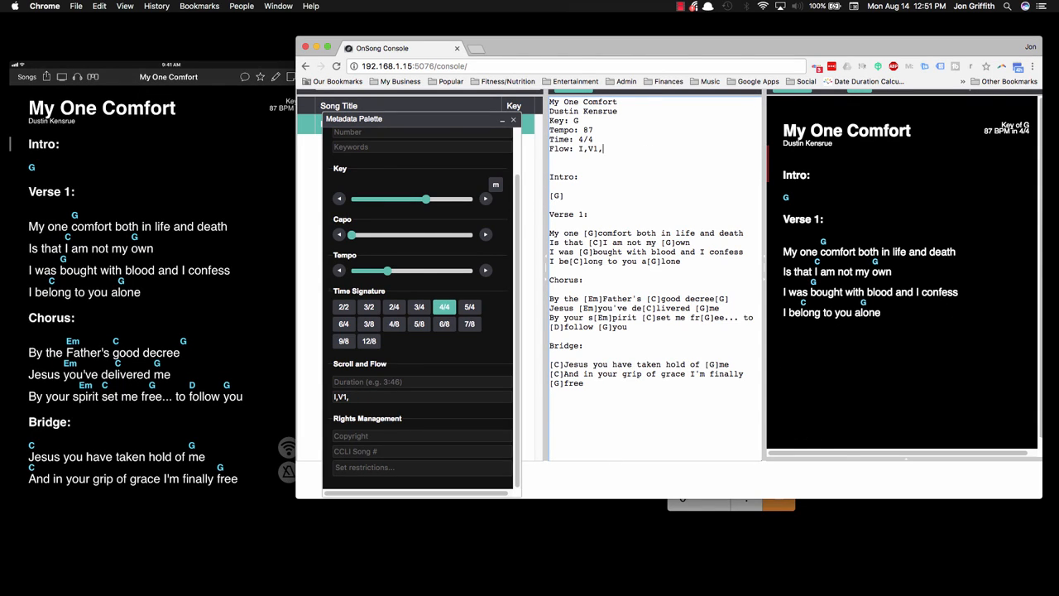
{"action": "type", "text": "C,"}
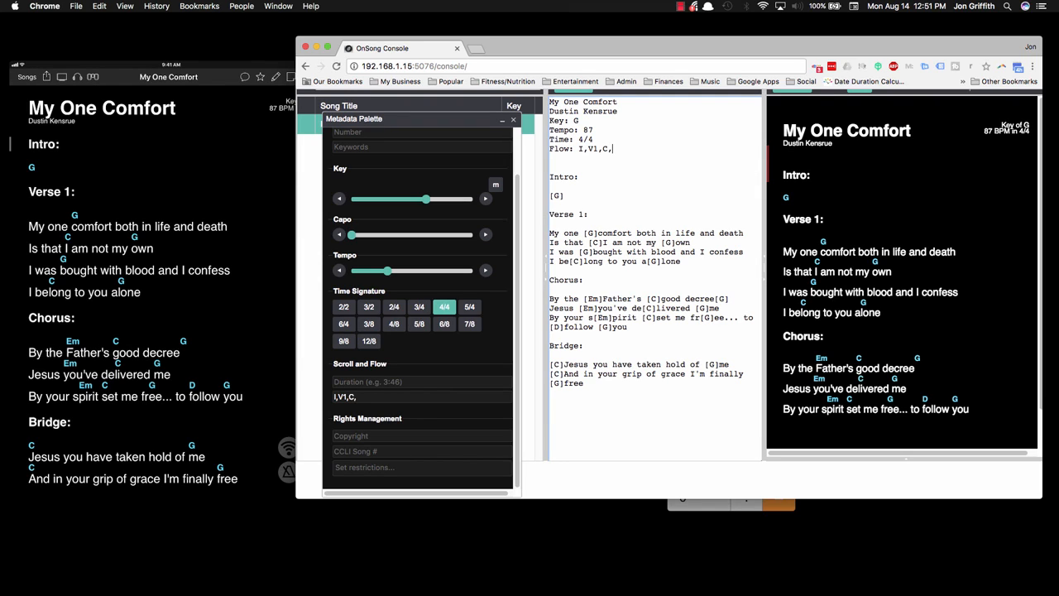
{"action": "type", "text": "V1,C,B"}
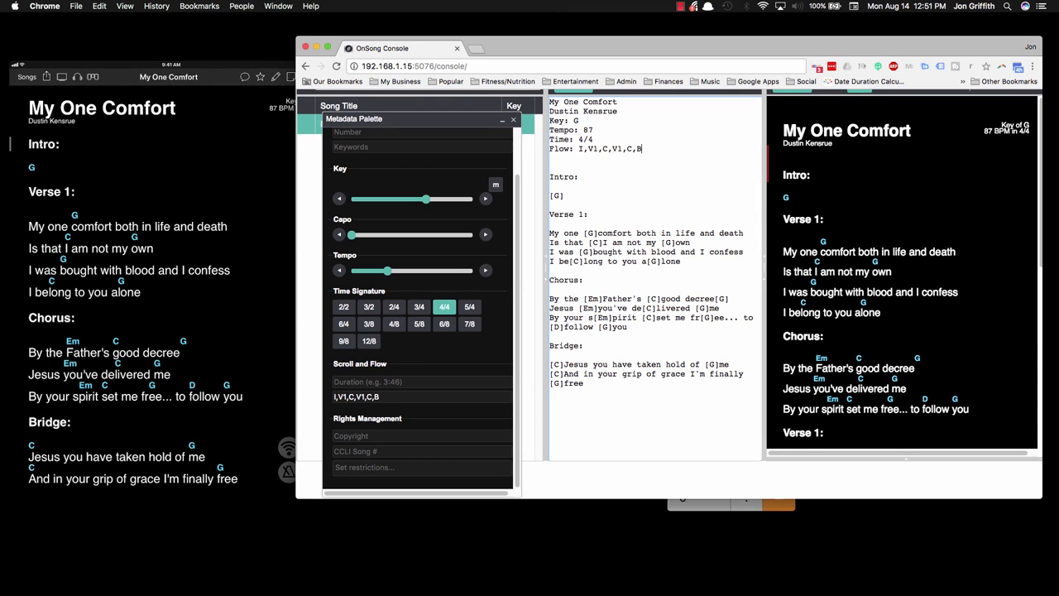
{"action": "type", "text": ",C"}
{"action": "scroll", "coordinate": [860, 244], "scroll_direction": "down", "scroll_amount": 10}
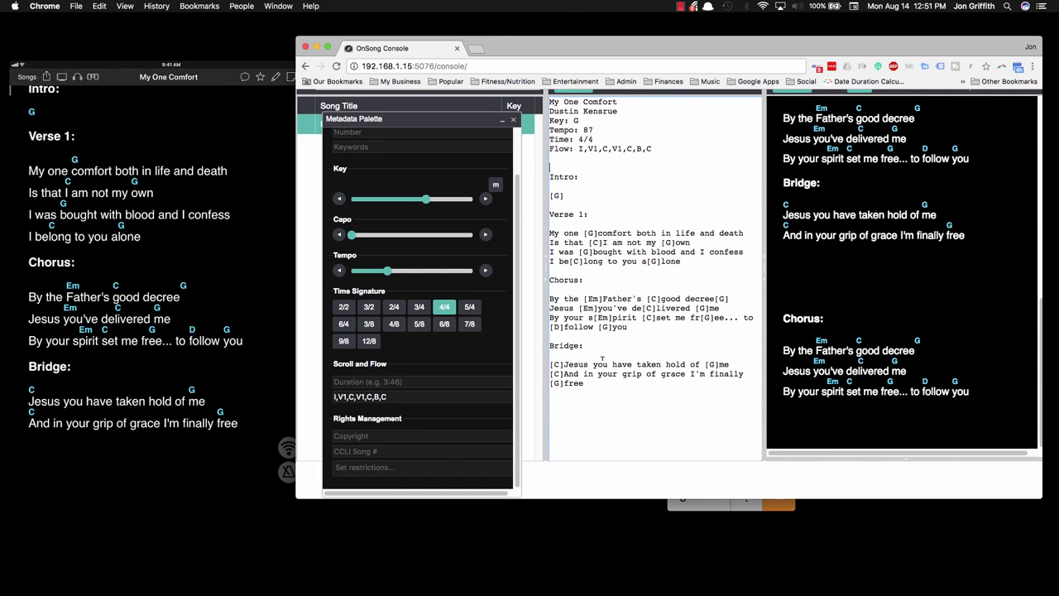
Step: Delete the extra blank lines after the Bridge at the end of the song and check the preview
{"action": "key", "text": "BackSpace"}
{"action": "key", "text": "BackSpace"}
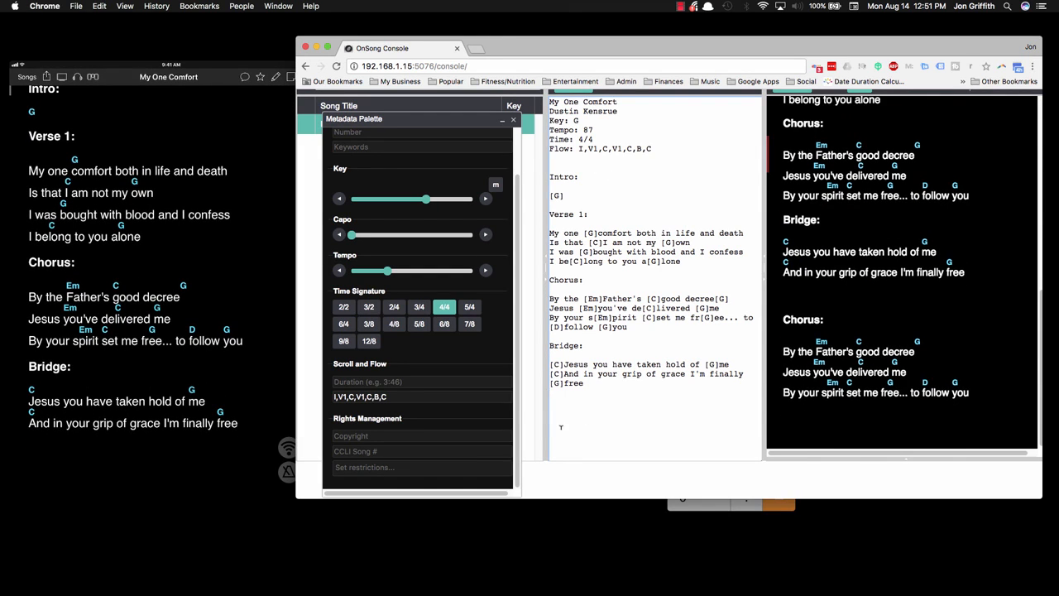
{"action": "key", "text": "BackSpace"}
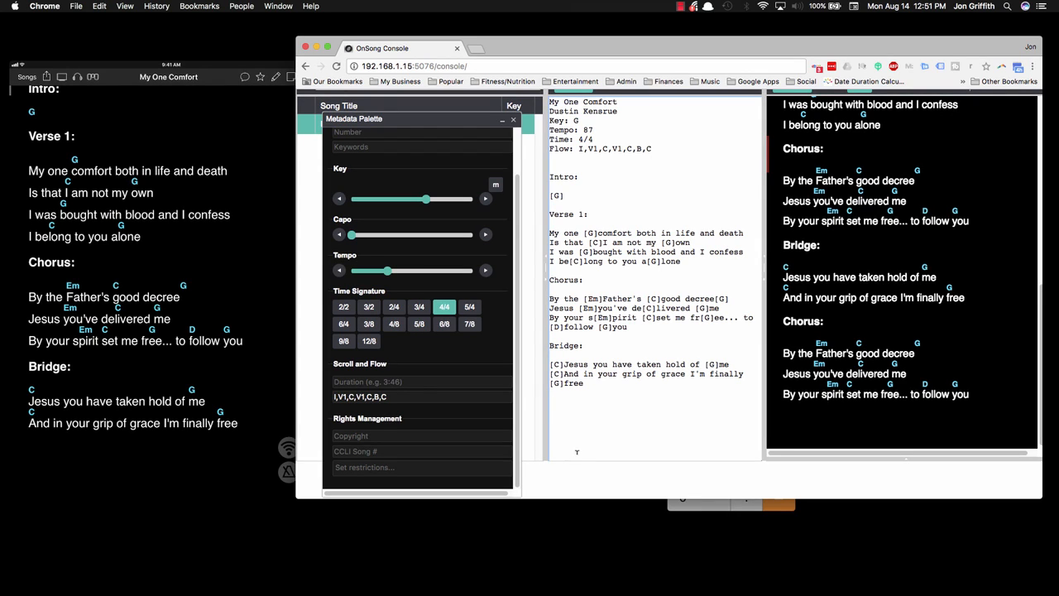
{"action": "scroll", "coordinate": [848, 315], "scroll_direction": "up", "scroll_amount": 3}
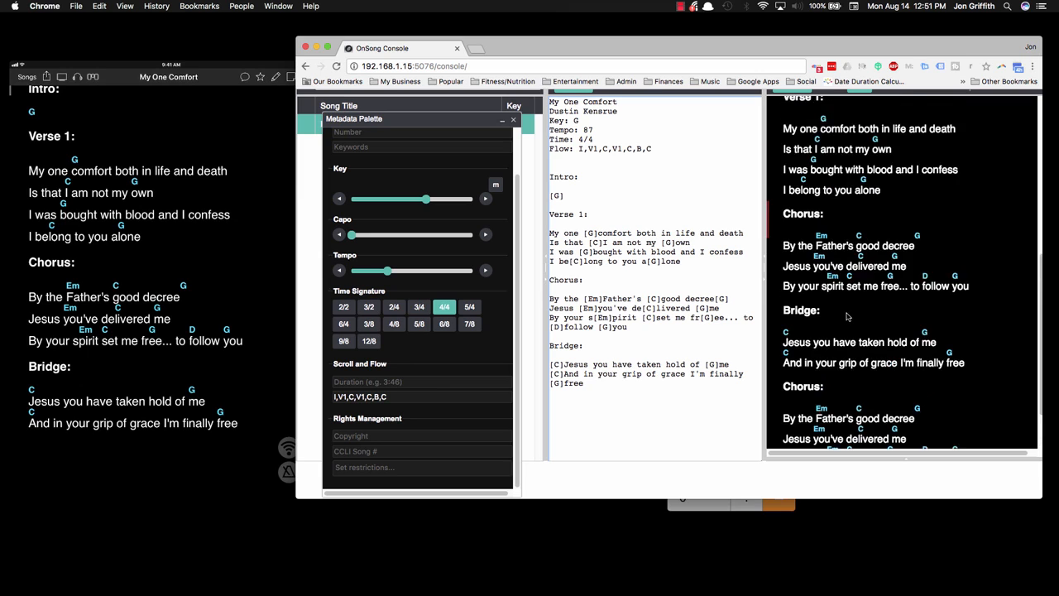
{"action": "scroll", "coordinate": [848, 314], "scroll_direction": "up", "scroll_amount": 5}
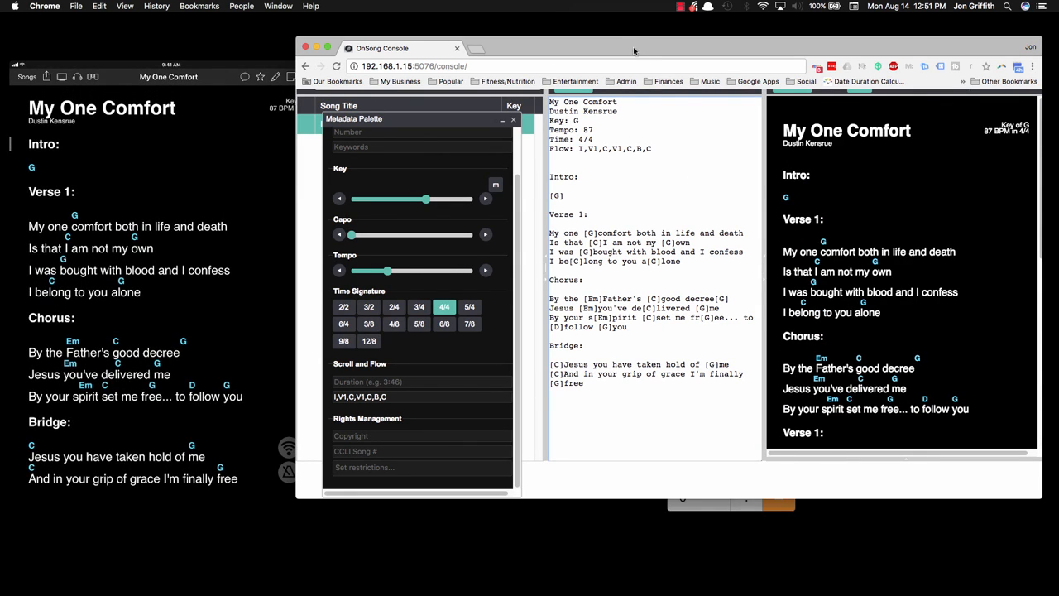
Step: Close the Metadata Palette and save the song
{"action": "left_click_drag", "start_coordinate": [636, 52], "coordinate": [597, 38]}
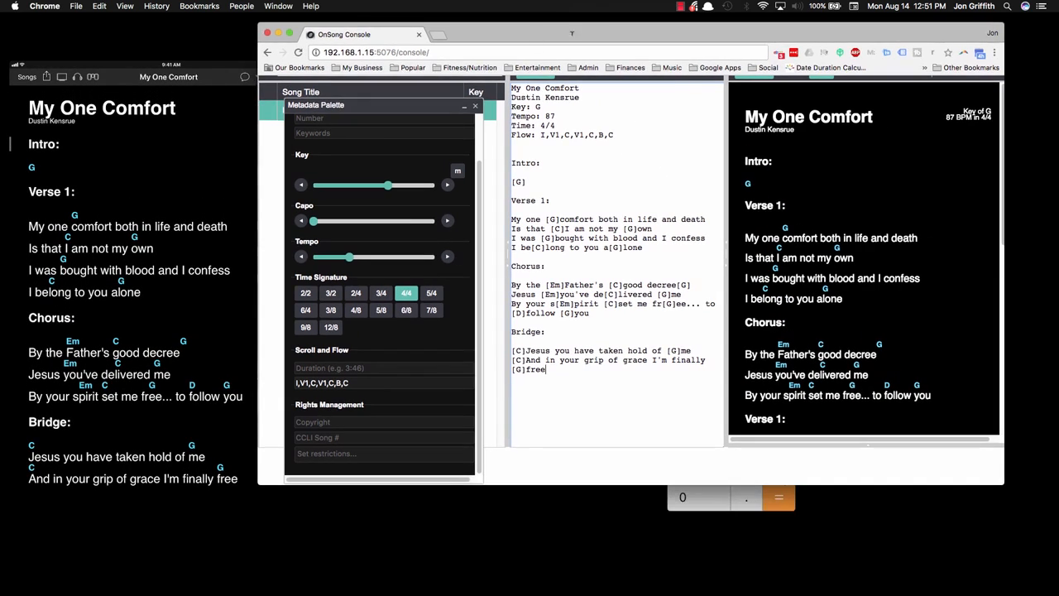
{"action": "left_click", "coordinate": [475, 106]}
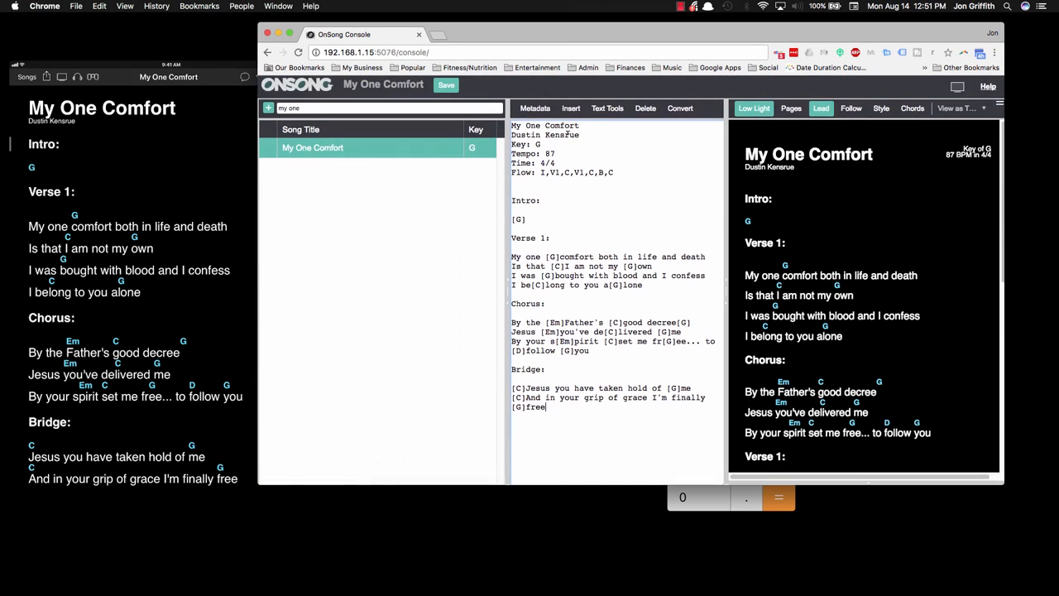
{"action": "left_click", "coordinate": [445, 85]}
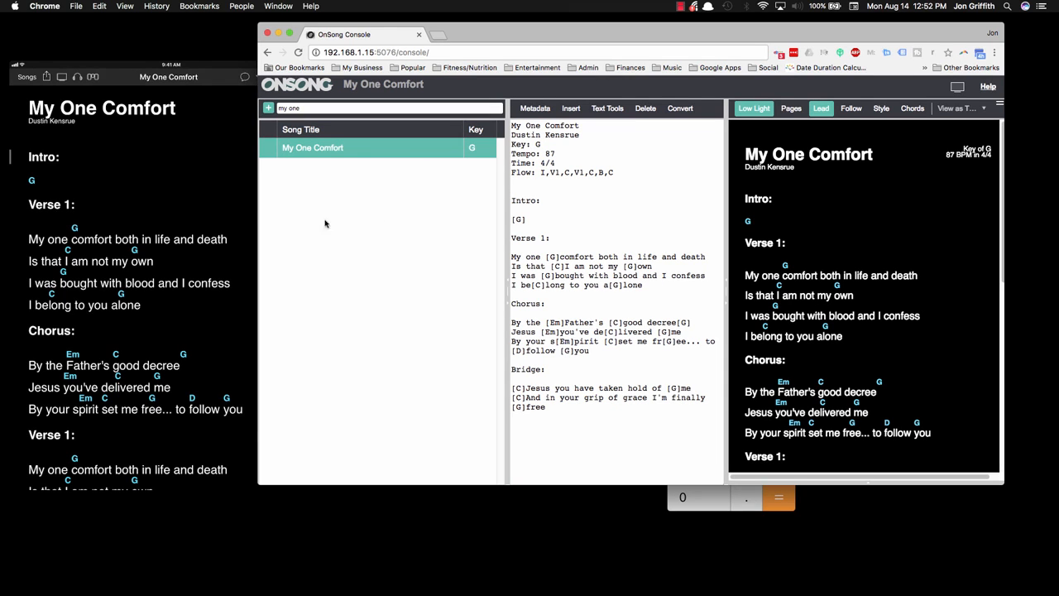
Step: Reposition the browser window beside the mirrored iPad screen so that it no longer covers it
{"action": "left_click_drag", "start_coordinate": [463, 30], "coordinate": [538, 45]}
{"action": "left_click_drag", "start_coordinate": [365, 37], "coordinate": [388, 43]}
{"action": "left_click_drag", "start_coordinate": [606, 61], "coordinate": [586, 84]}
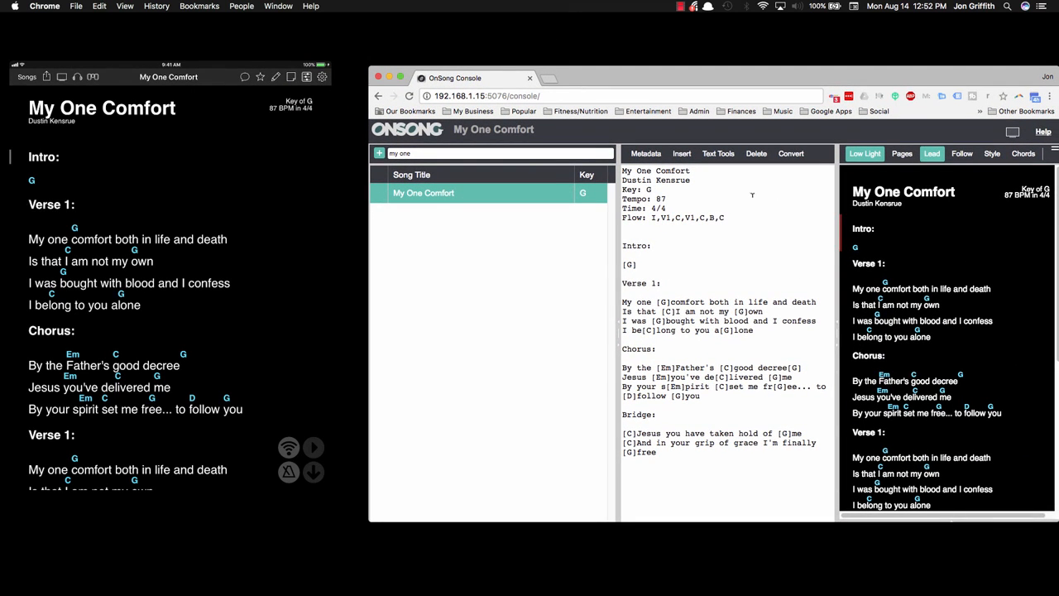
Step: Delete one of the blank lines between the Flow line and the Intro heading
{"action": "mouse_move", "coordinate": [176, 190]}
{"action": "left_click", "coordinate": [646, 236]}
{"action": "key", "text": "BackSpace"}
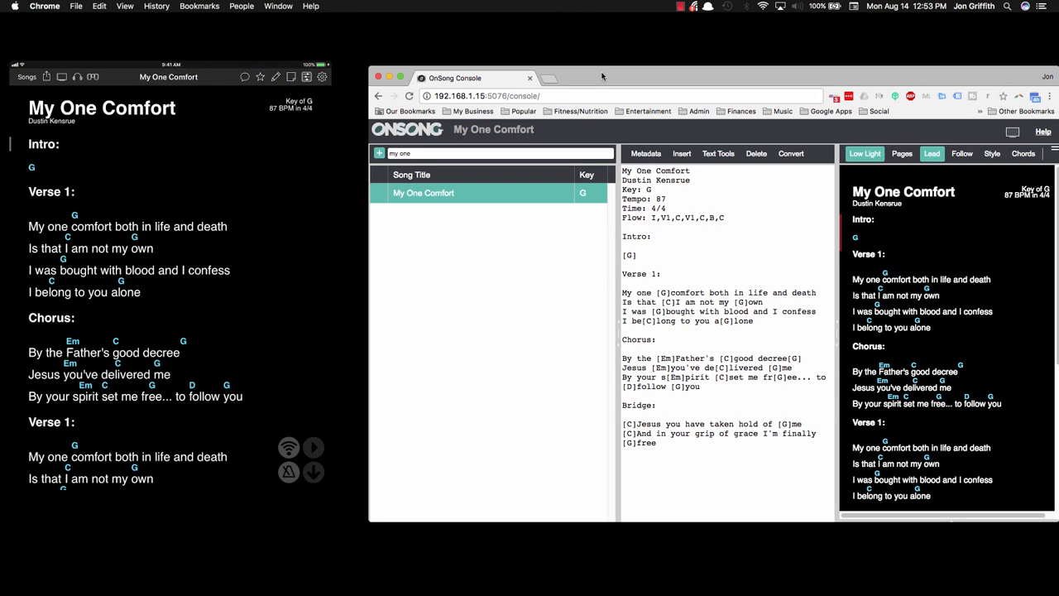
{"action": "left_click", "coordinate": [680, 6]}
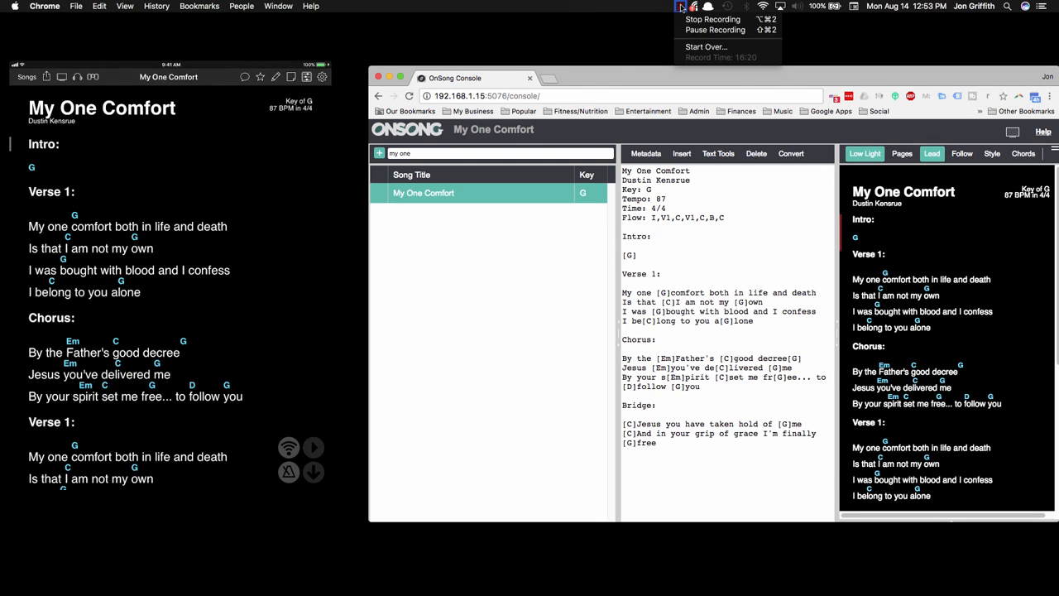